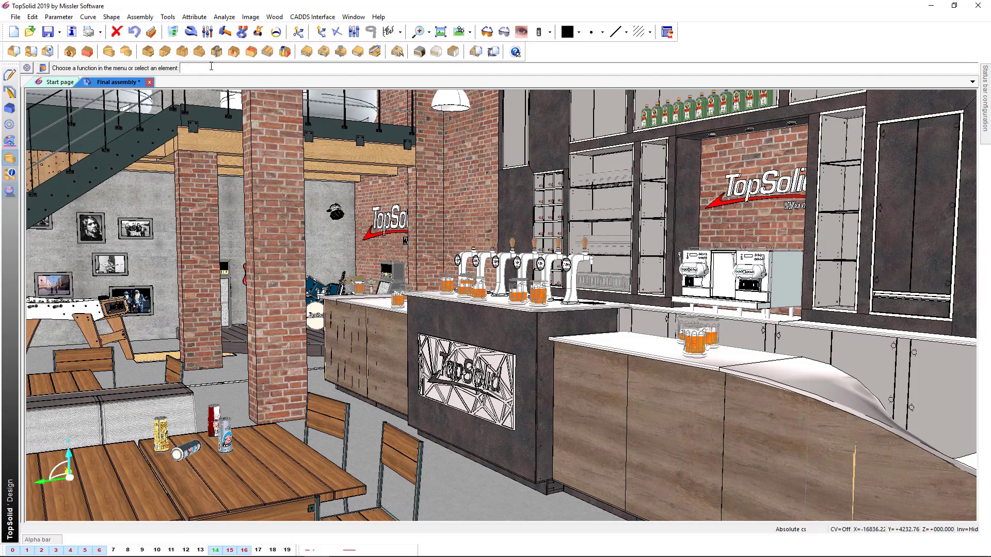
Review the TopSolid'Wood style configuration from the Tools menu, then again from the toolbar.
left_click(167, 19)
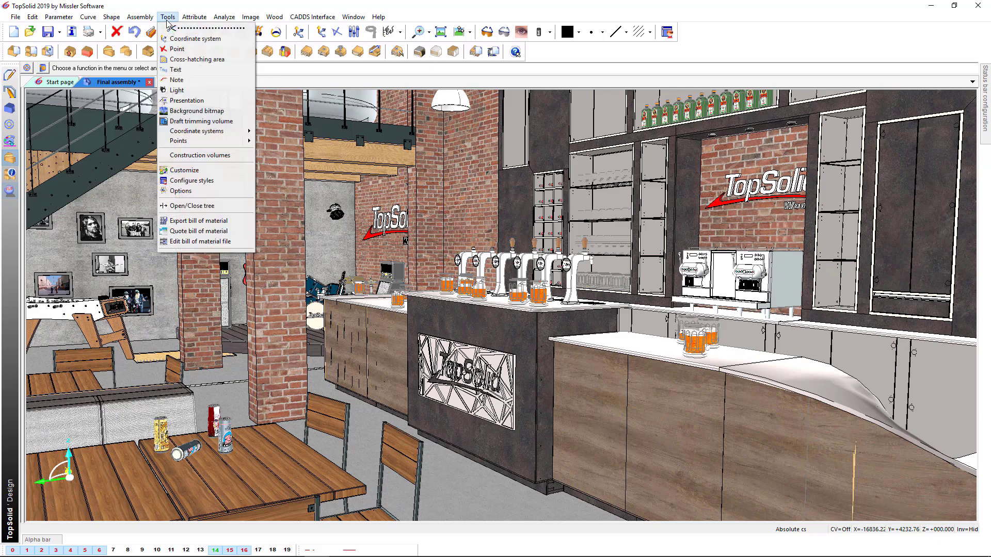
left_click(196, 180)
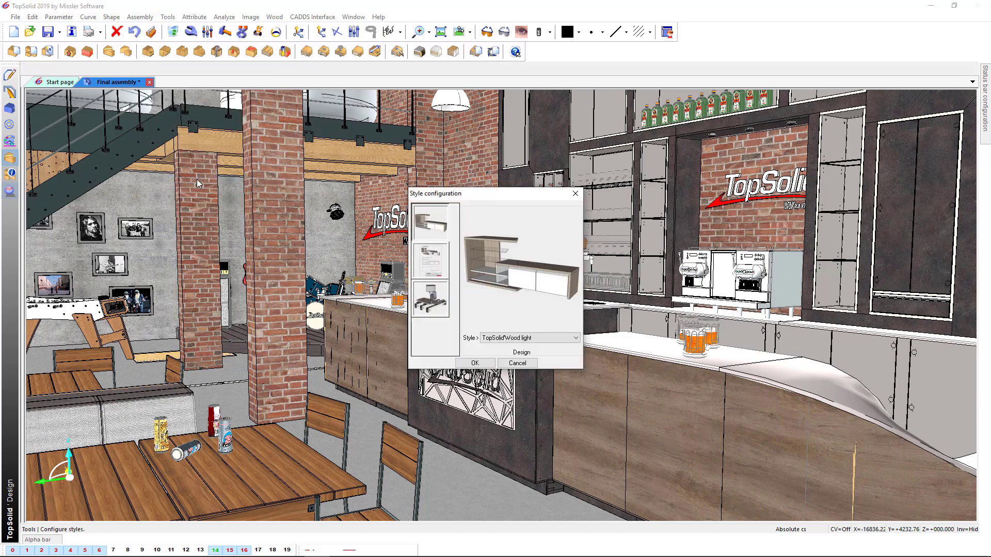
key("Return")
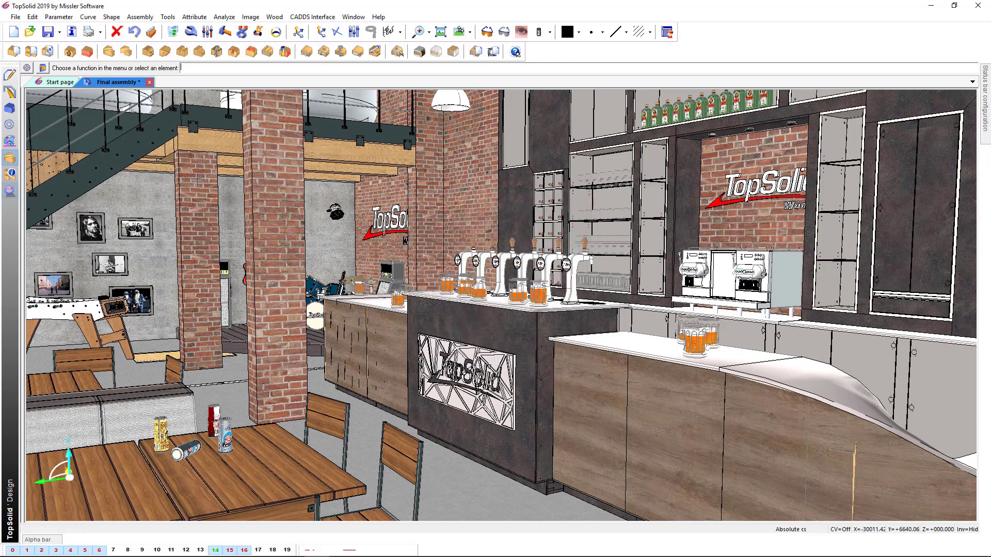
left_click(668, 33)
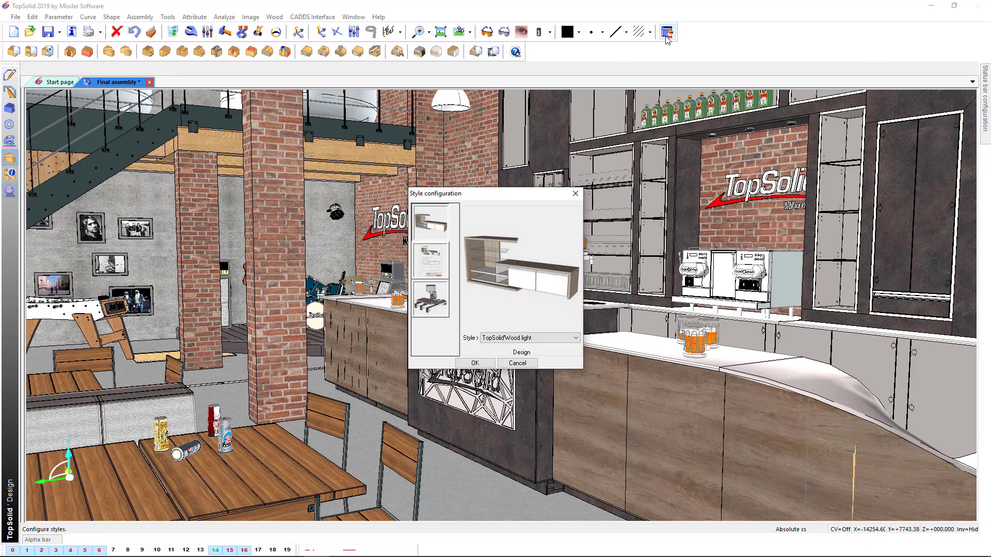
key("Return")
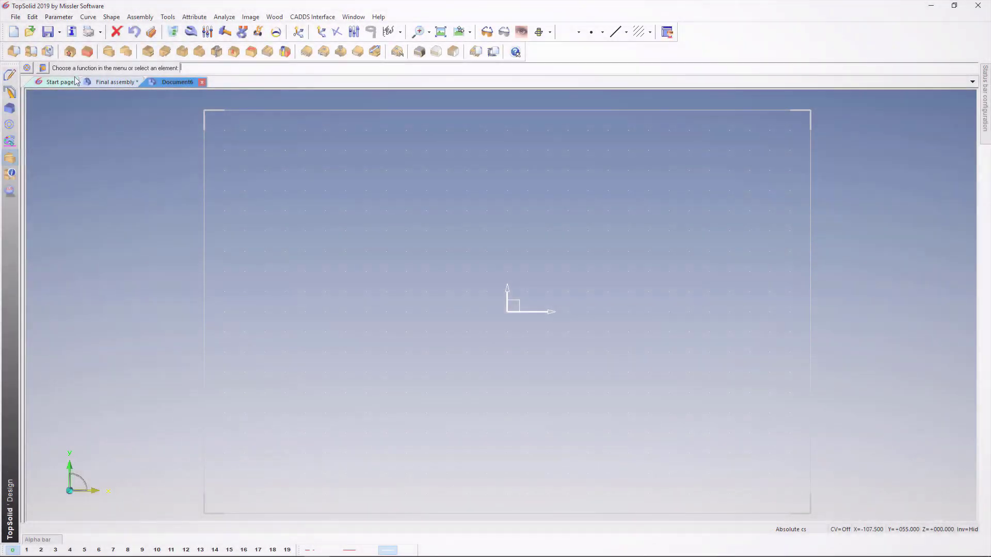
Create a 700 × 500 × 900 driving block named 'block' on the current coordinate system.
left_click(72, 53)
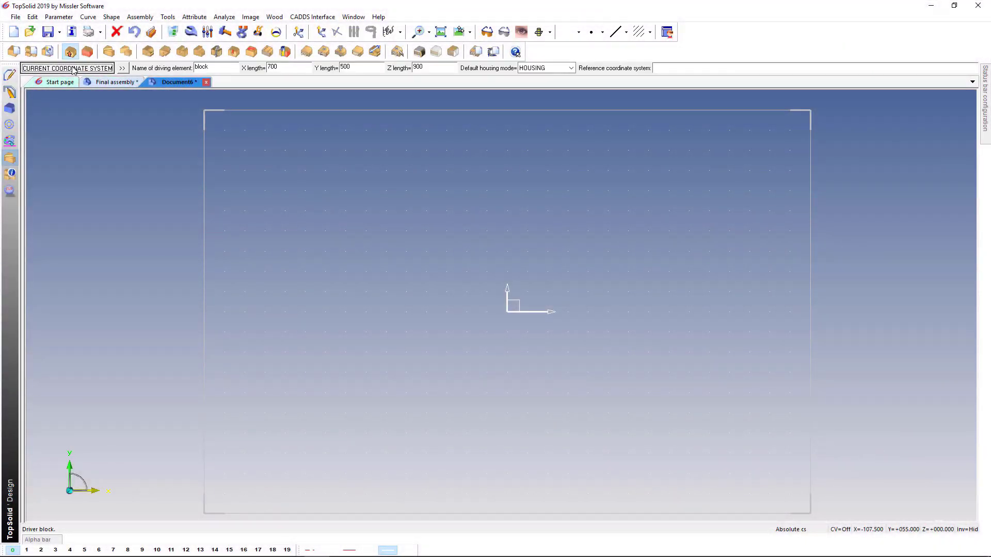
left_click(74, 69)
left_click(26, 67)
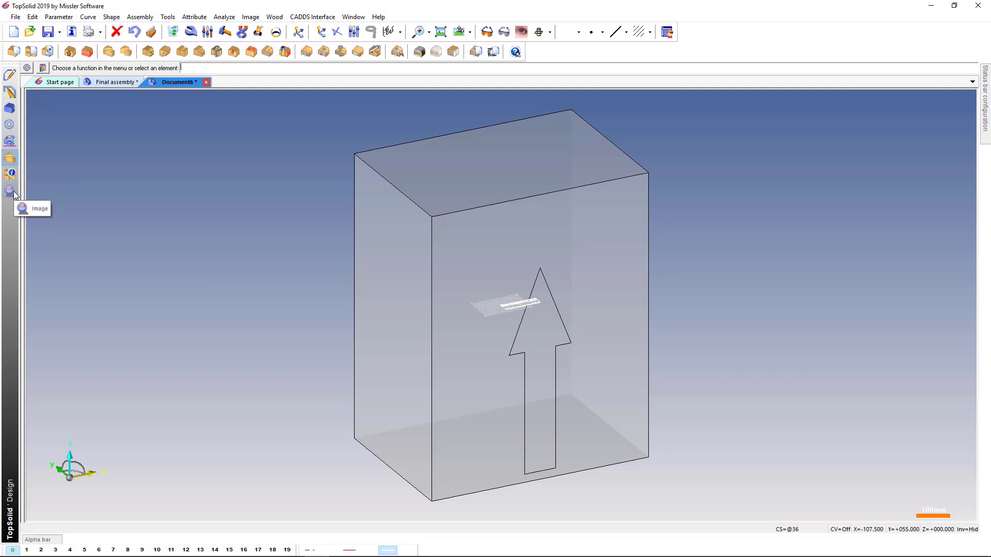
Browse the 2019 What's New guide from the Help menu and close it.
left_click(377, 17)
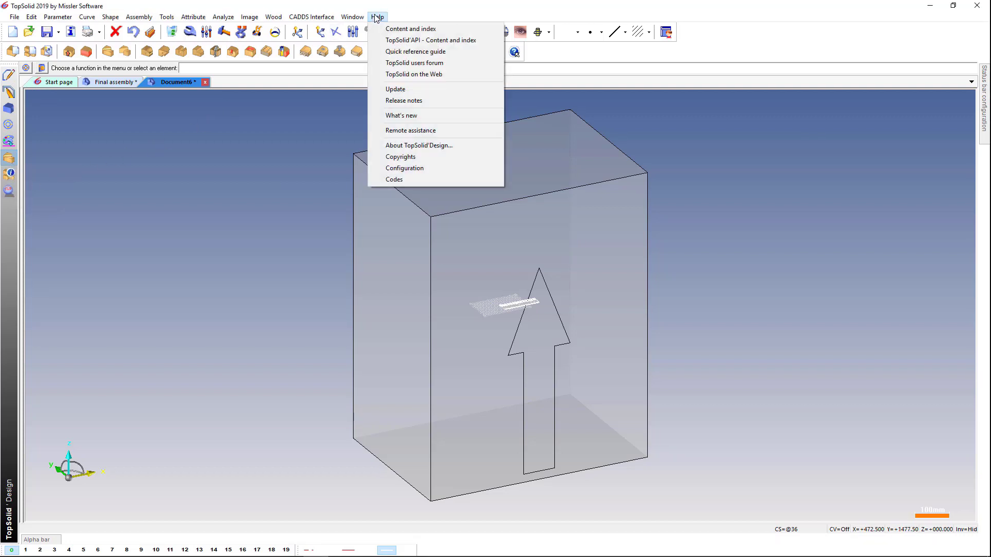
left_click(426, 115)
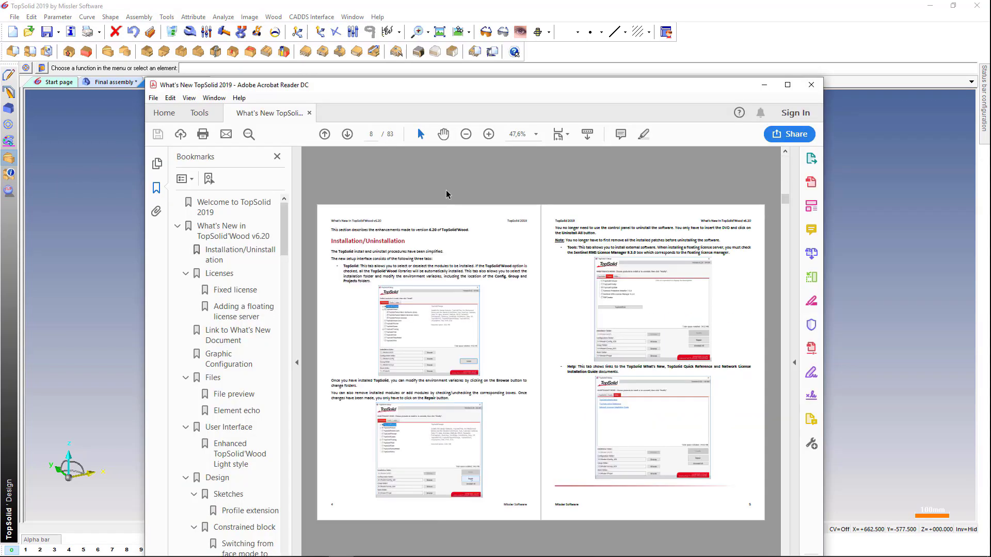
scroll(590, 180, "down", 2)
left_click(811, 84)
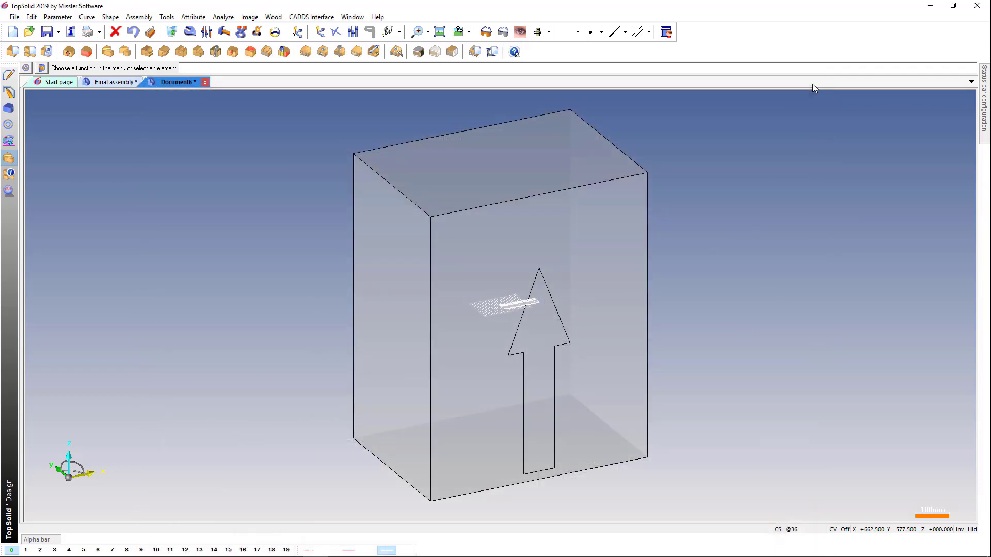
View the configuration paths and the available interface languages.
left_click(377, 16)
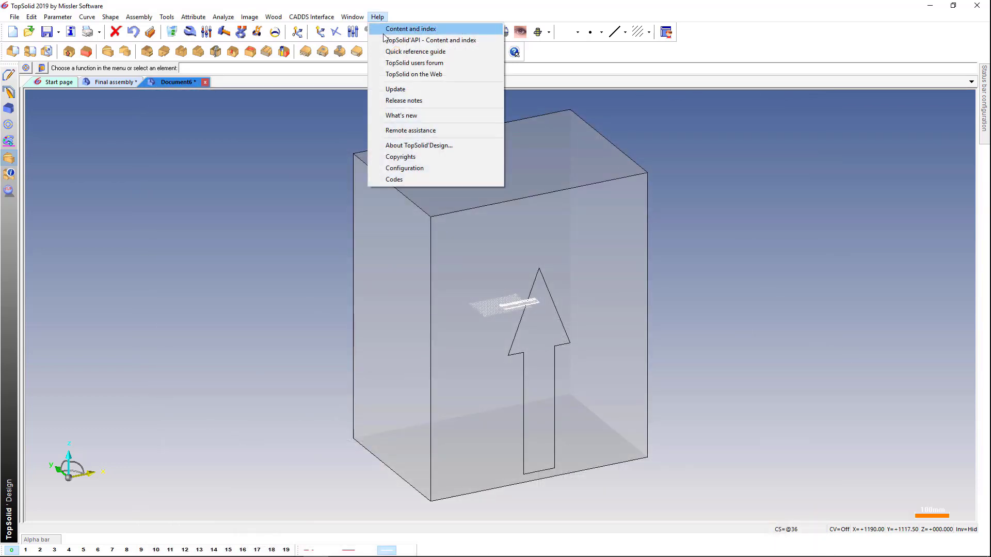
left_click(397, 170)
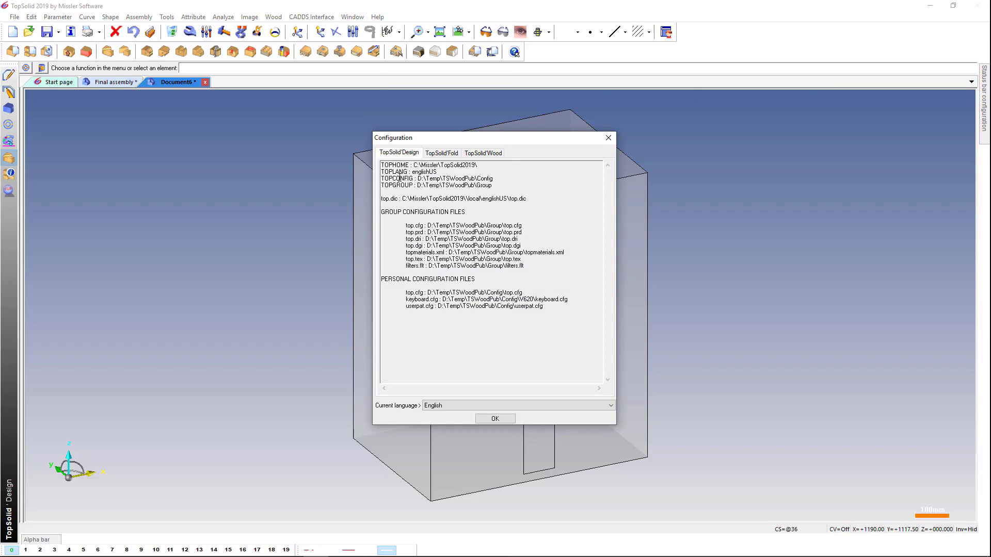
left_click(449, 405)
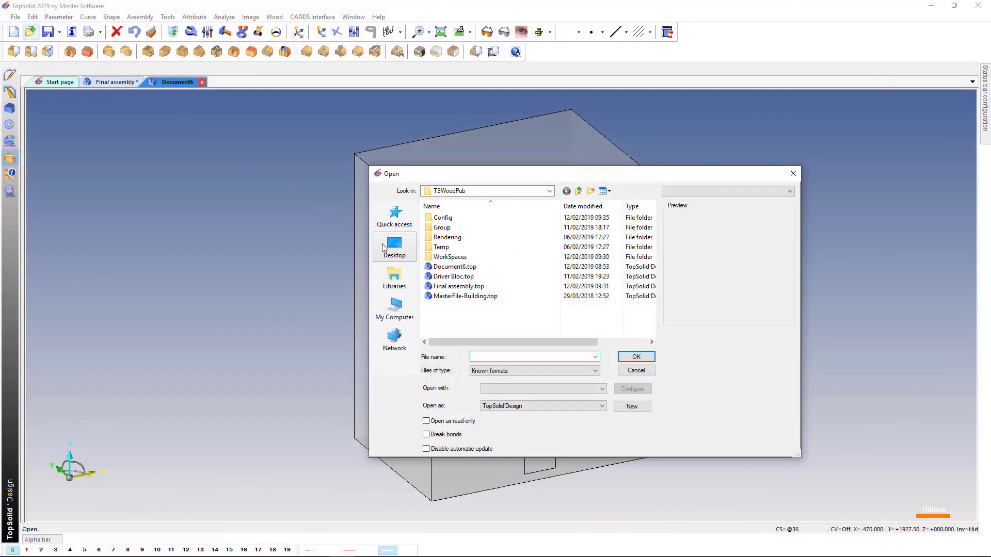
Open TableZone.top from the WorkSpaces folder.
double_click(449, 256)
left_click(450, 326)
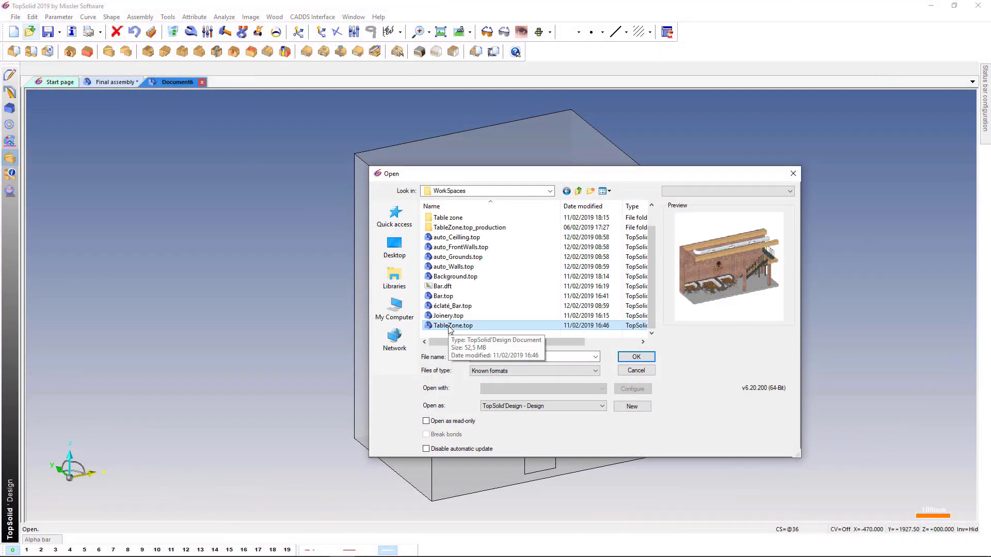
double_click(450, 326)
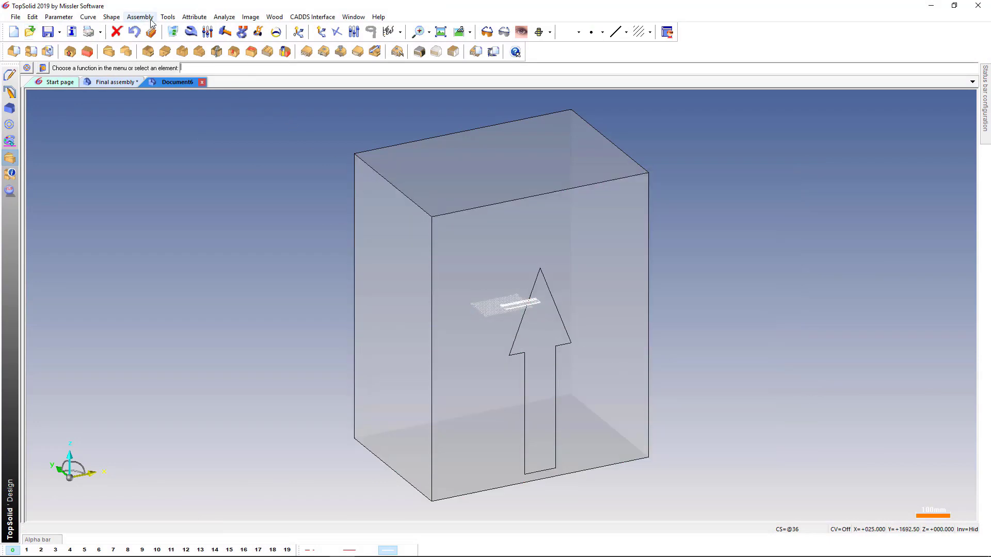
Preview the Overlay left door and Inset identical drawers standard components, inserting nothing.
left_click(140, 16)
left_click(155, 36)
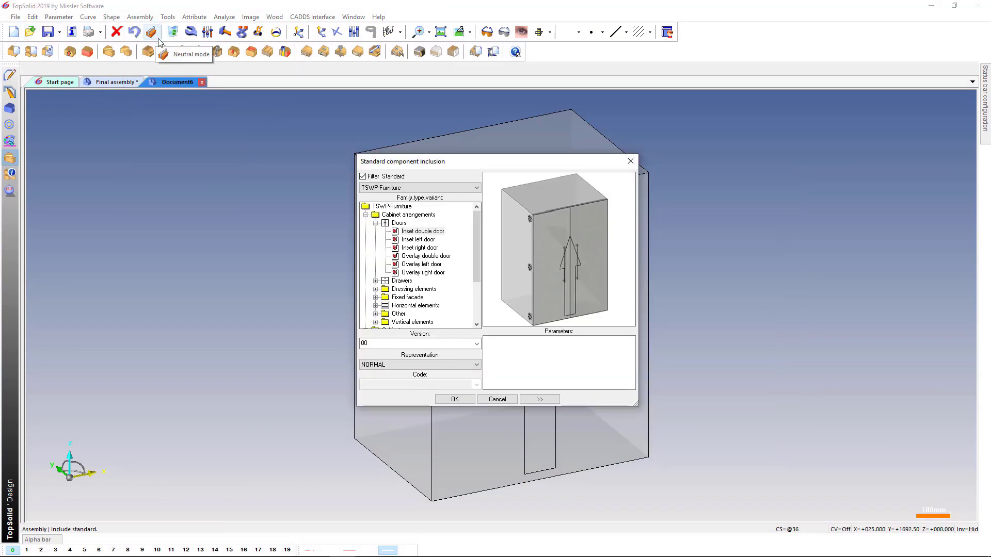
left_click(420, 264)
double_click(409, 282)
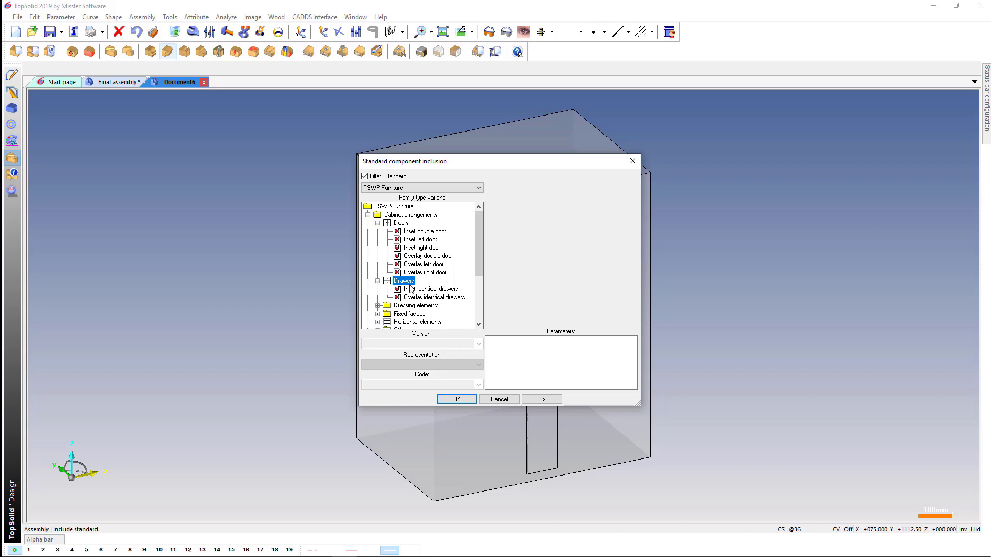
left_click(412, 289)
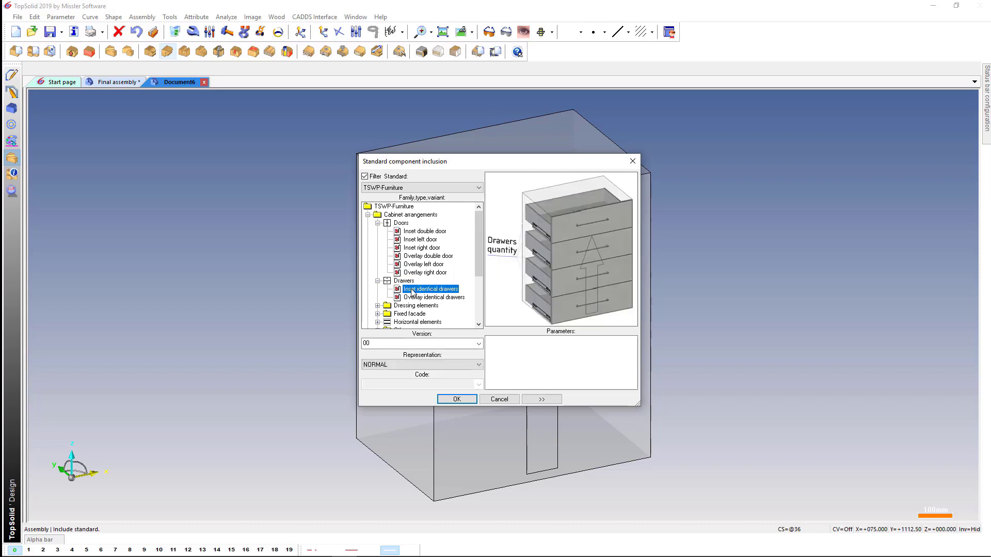
left_click(489, 399)
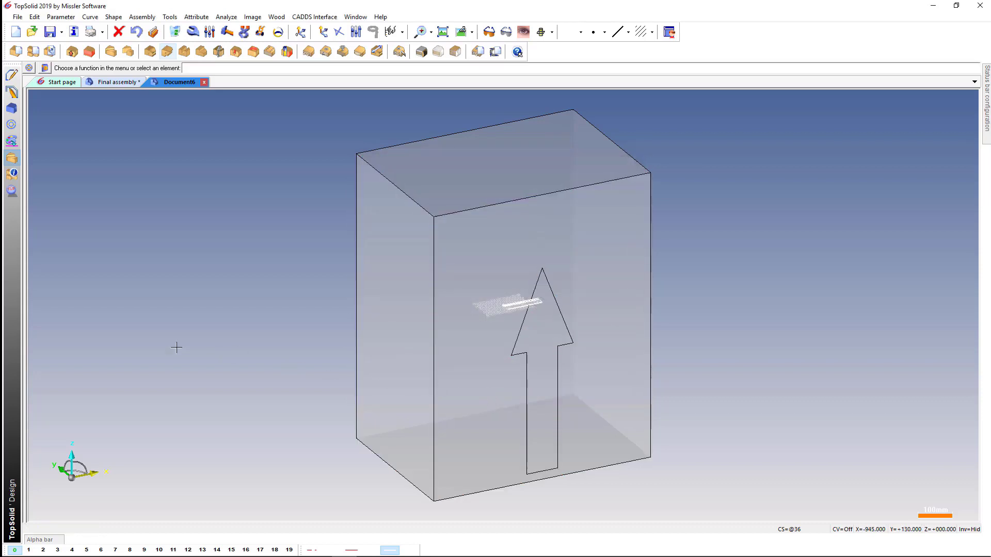
Preview the Sink cabinet and Simple cabinet in the favourite components panel.
left_click(27, 338)
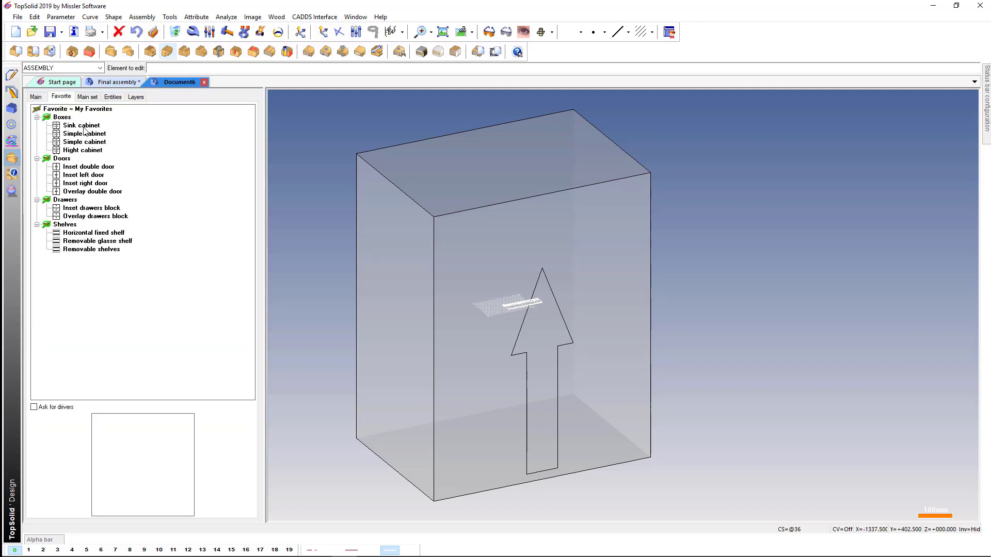
left_click(83, 126)
left_click(85, 133)
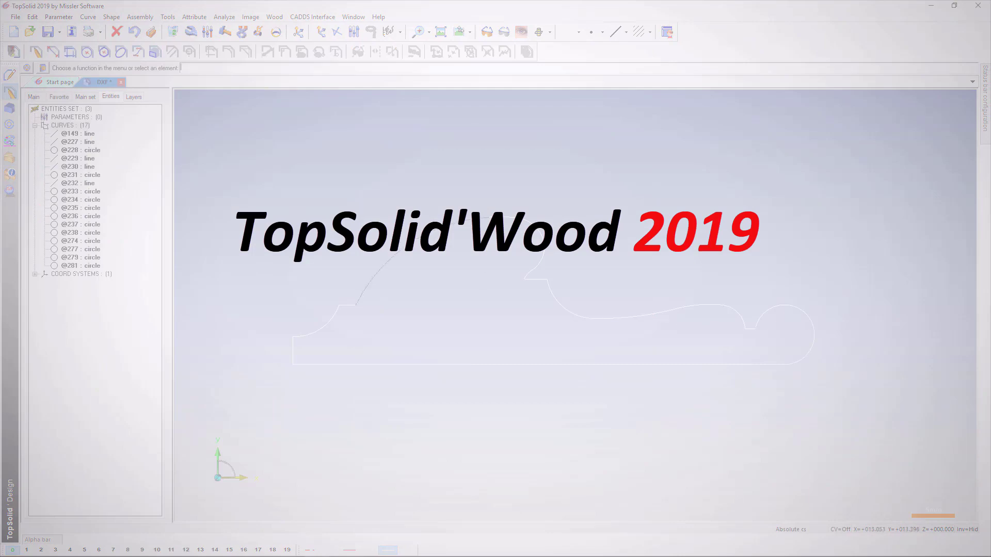
Start a contour sketch and insert all curves of the moulding profile.
left_click(35, 52)
left_click(225, 32)
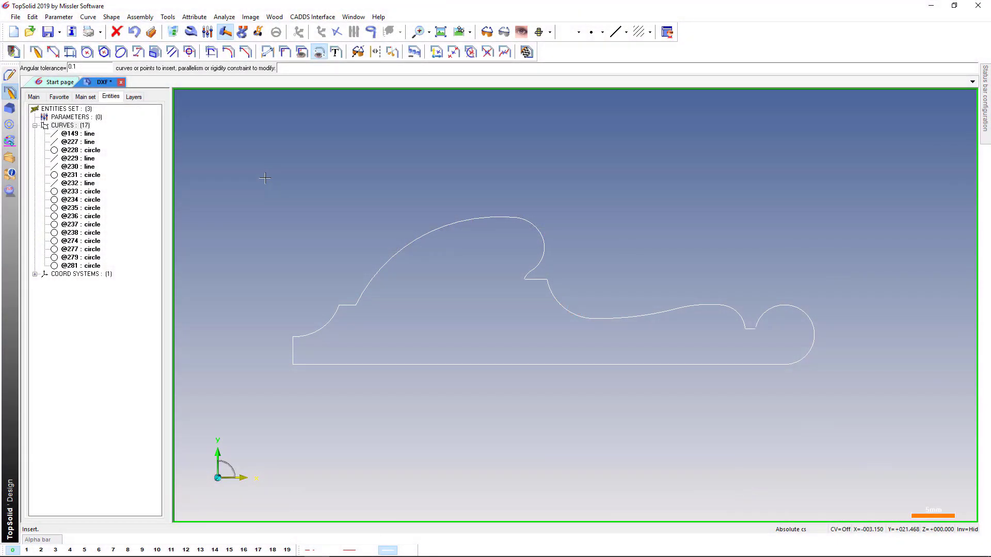
left_click_drag(264, 178, 818, 367)
scroll(753, 330, "up", 10)
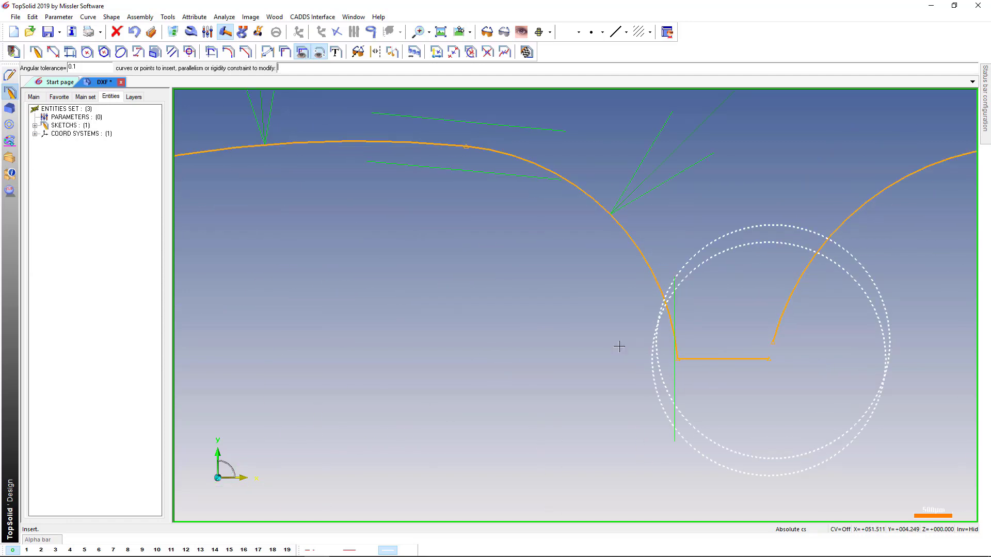
Extend the right and left arcs to the short horizontal line in EXTEND mode.
left_click(212, 51)
left_click(127, 67)
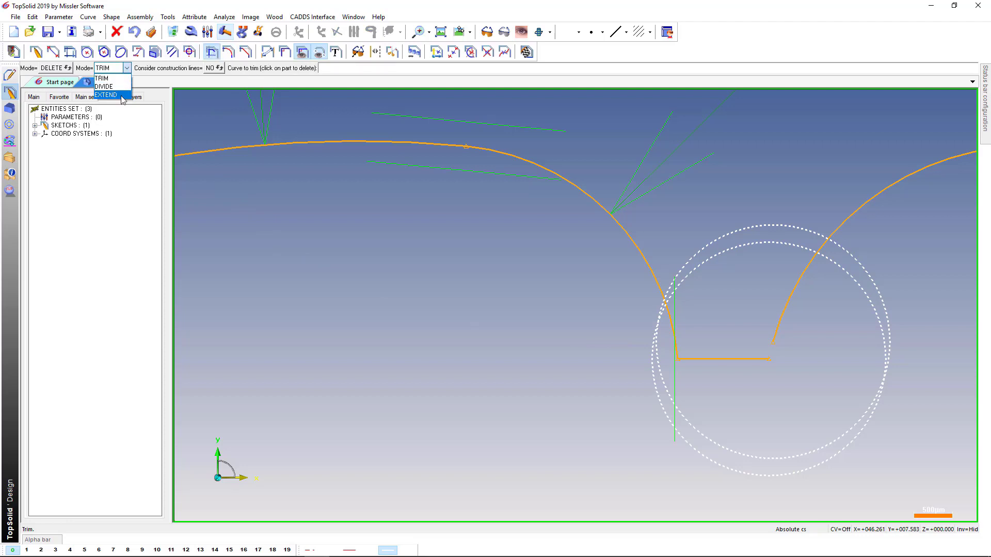
left_click(110, 84)
left_click(775, 304)
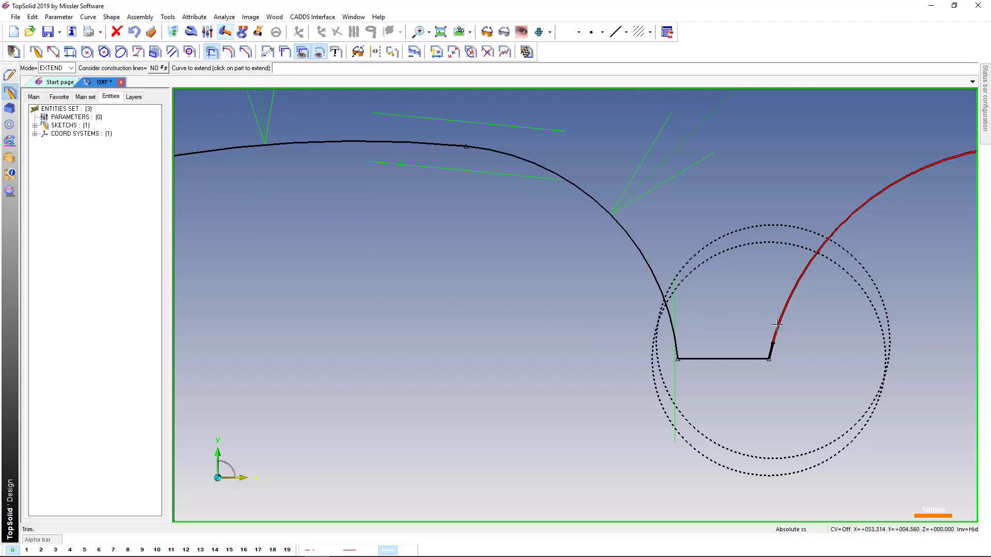
scroll(753, 309, "down", 5)
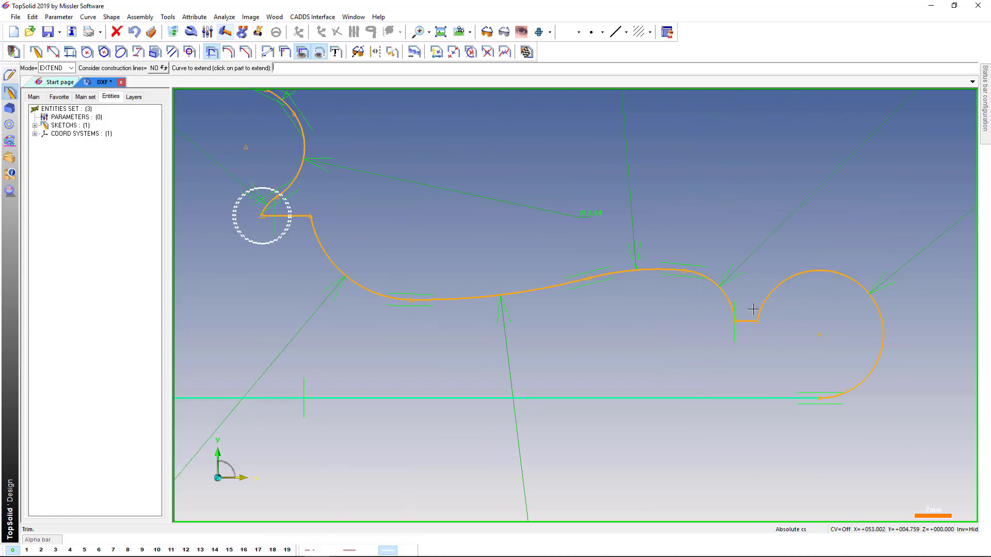
scroll(252, 219, "up", 5)
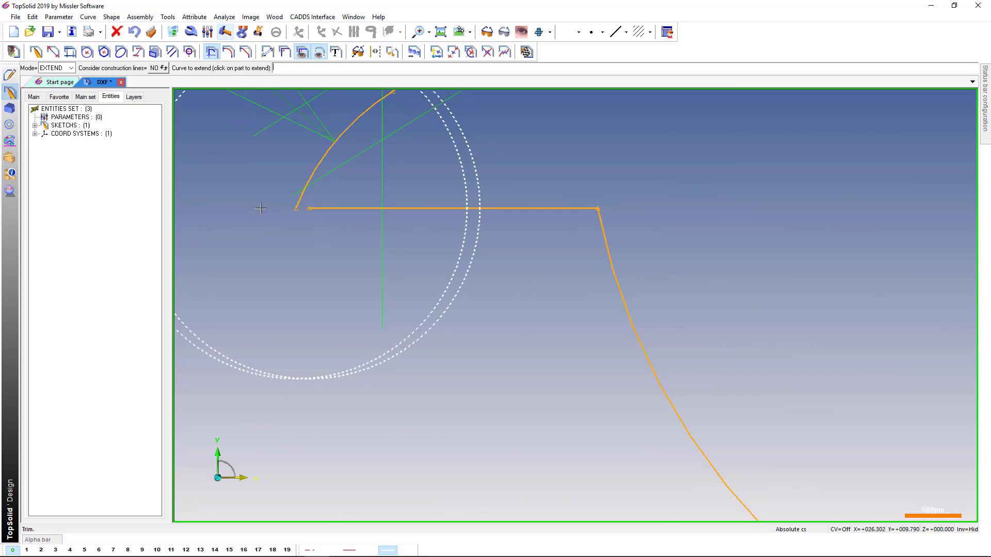
left_click(316, 221)
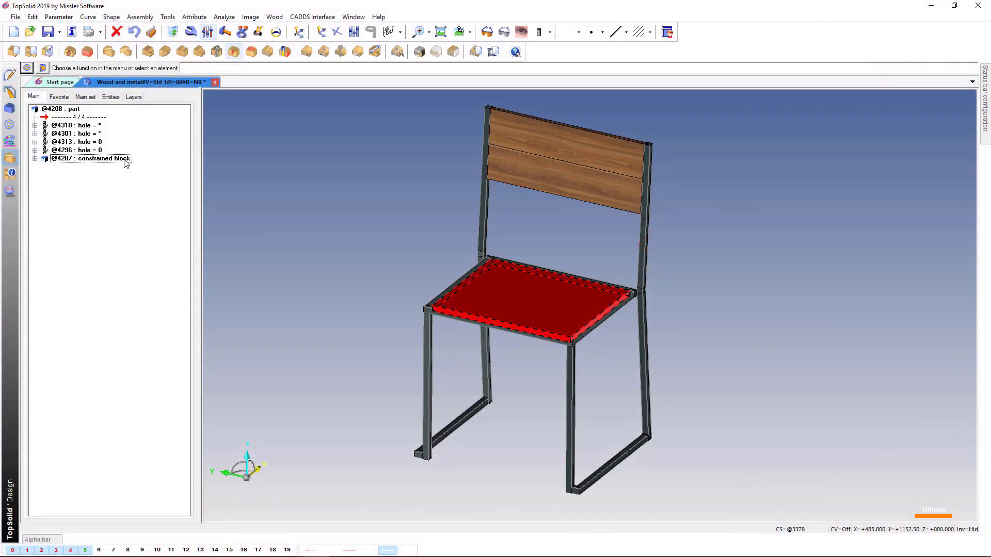
Modify the seat's constrained block, setting its length to 112 mm.
left_click(124, 158)
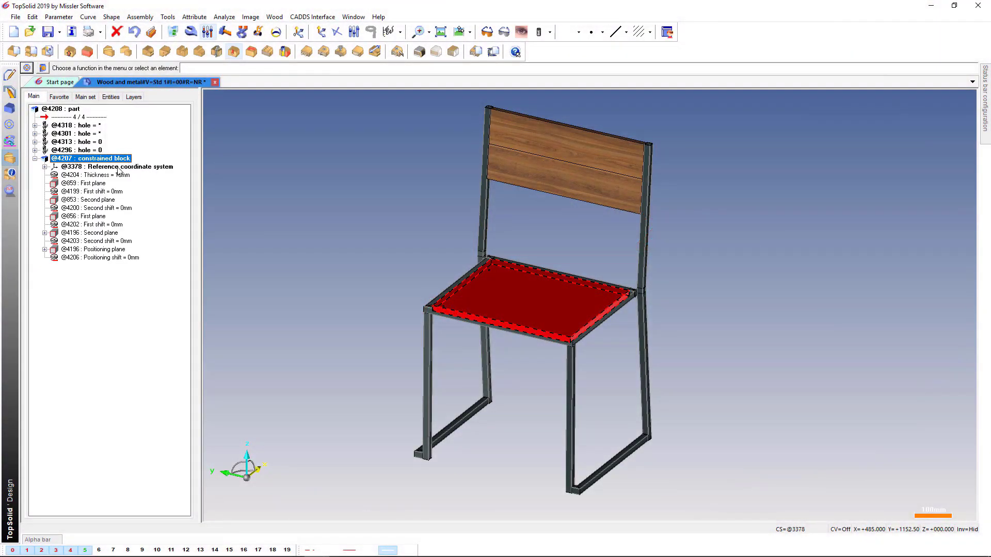
left_click(191, 31)
left_click(497, 282)
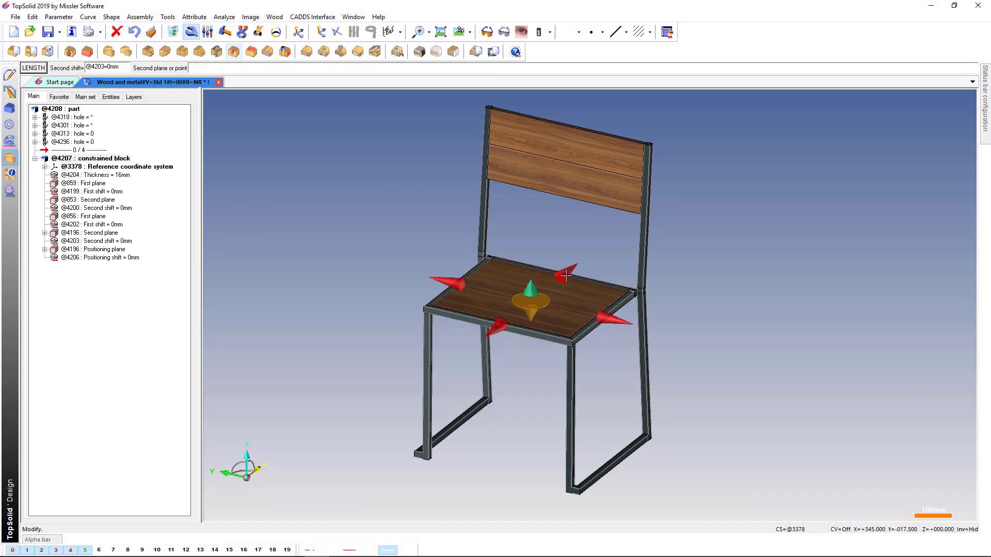
right_click(582, 236)
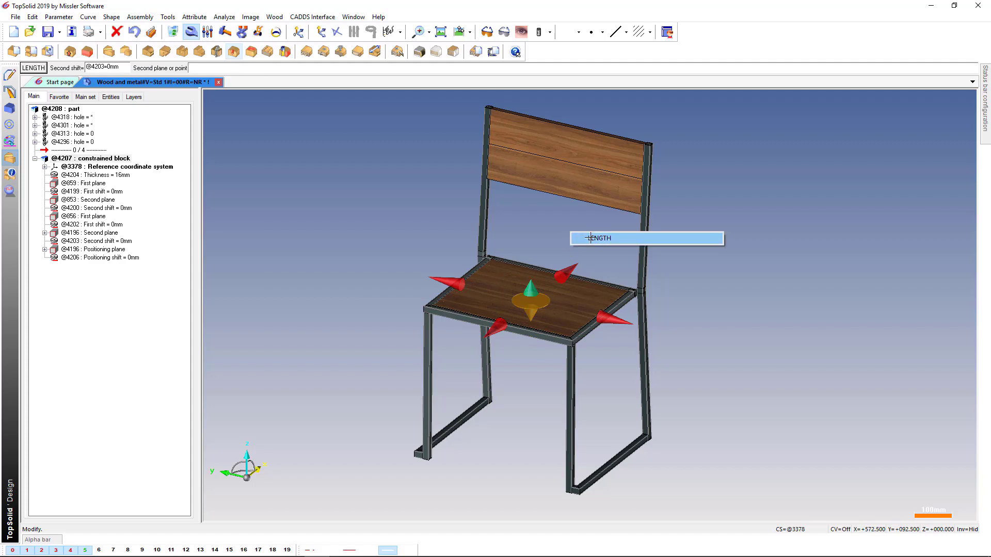
left_click(590, 238)
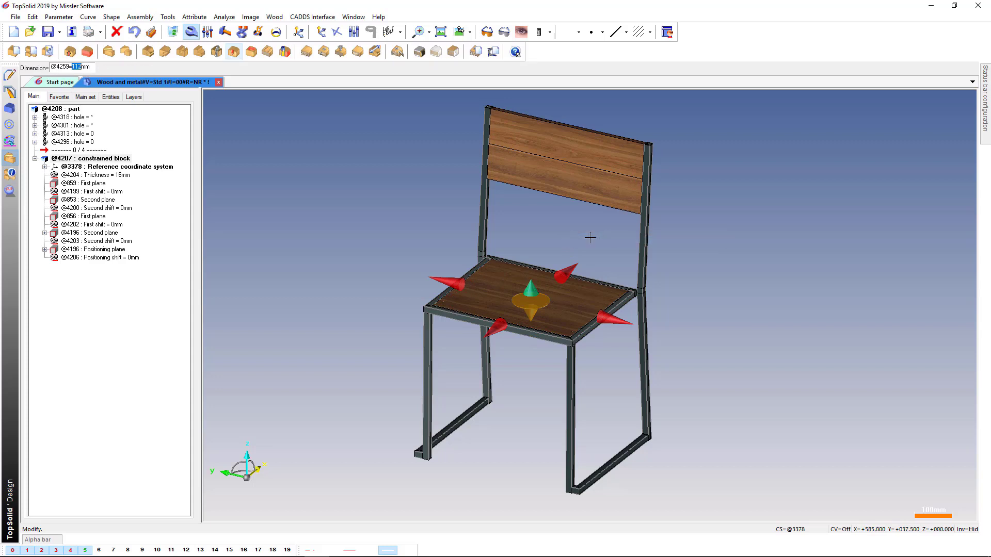
key("Return")
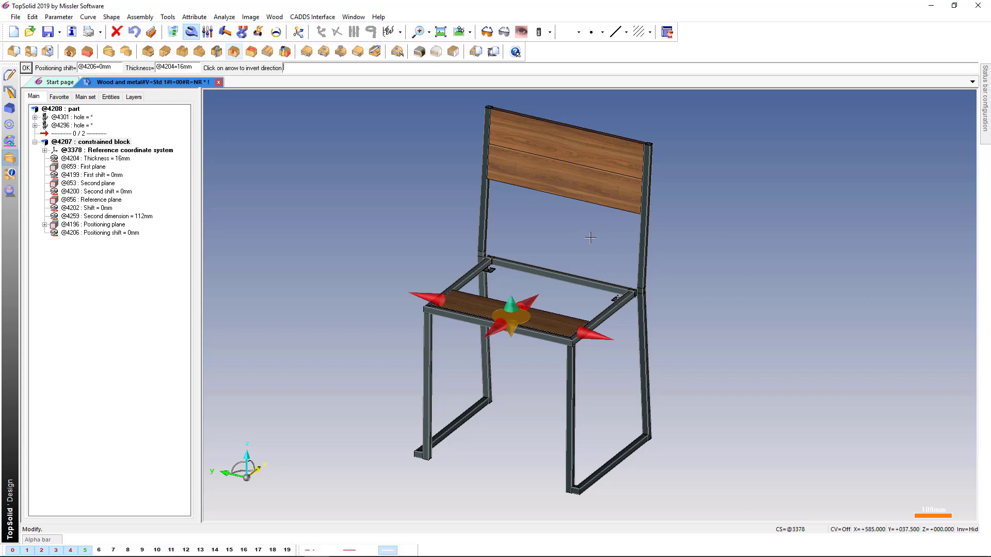
key("Return")
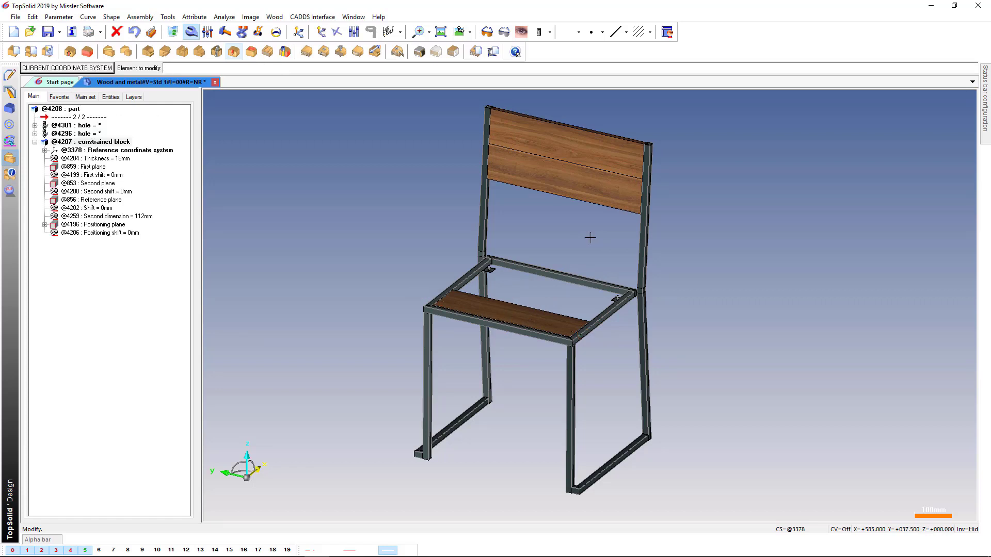
Edit the seat face dimension again and validate the seat block modification.
left_click(544, 314)
left_click(538, 298)
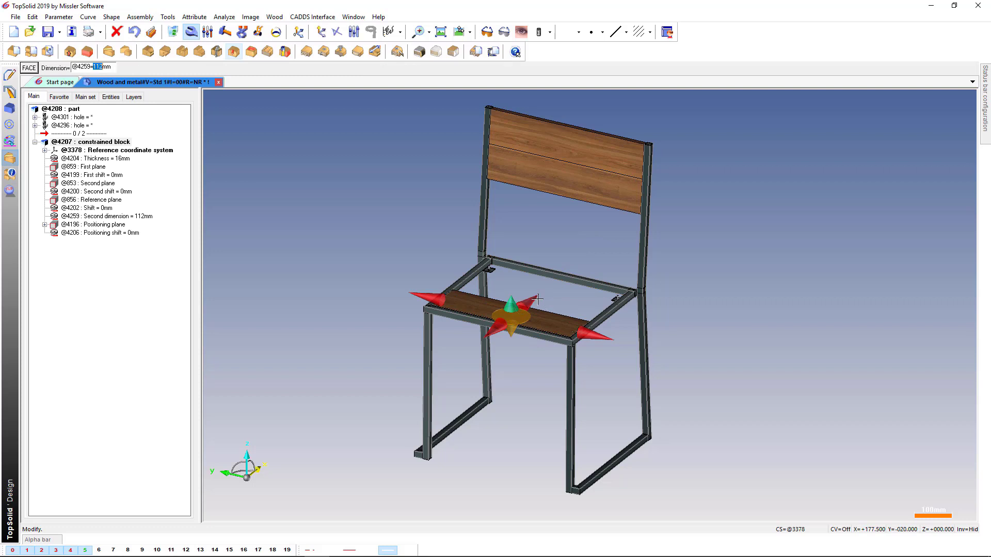
key("Return")
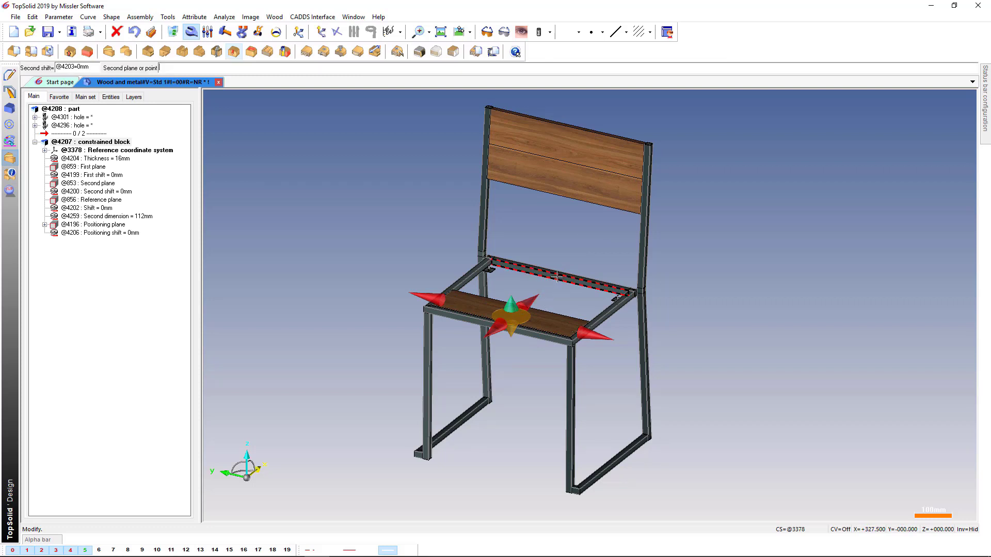
key("Return")
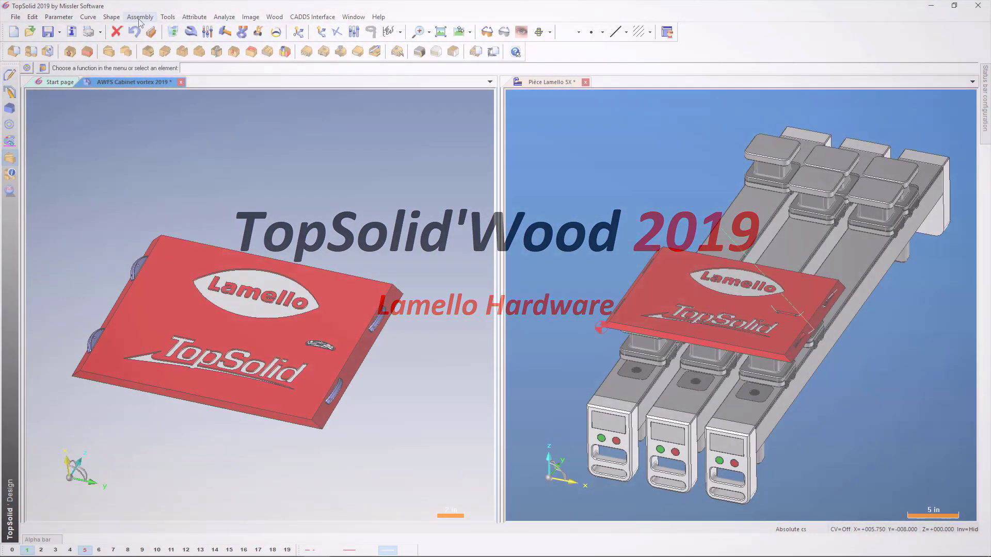
Browse Lamello Tenso P-14 codes without inserting, then run the WoodCam machining simulation.
left_click(140, 16)
left_click(150, 39)
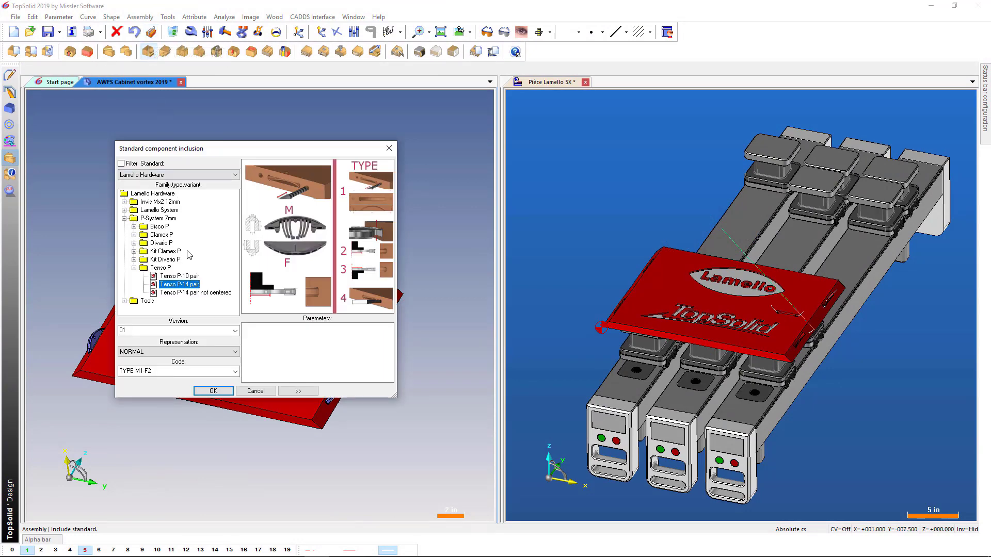
left_click(192, 372)
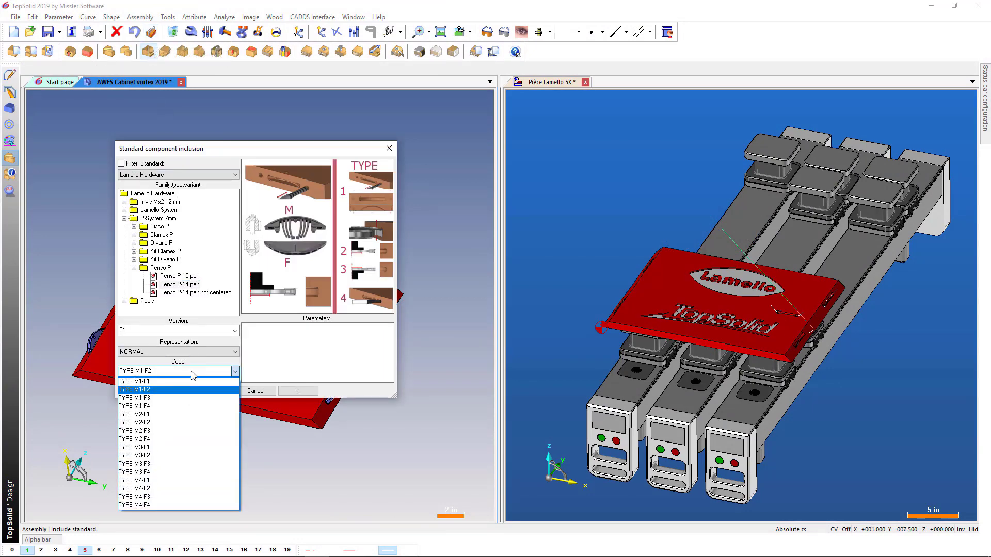
key("Escape")
key("Escape")
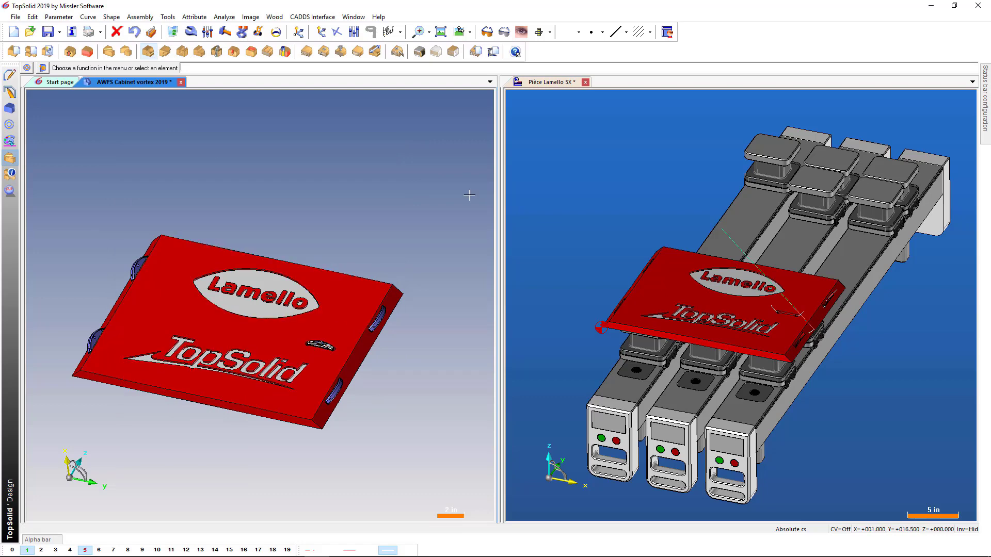
left_click(552, 83)
left_click(680, 32)
left_click(689, 63)
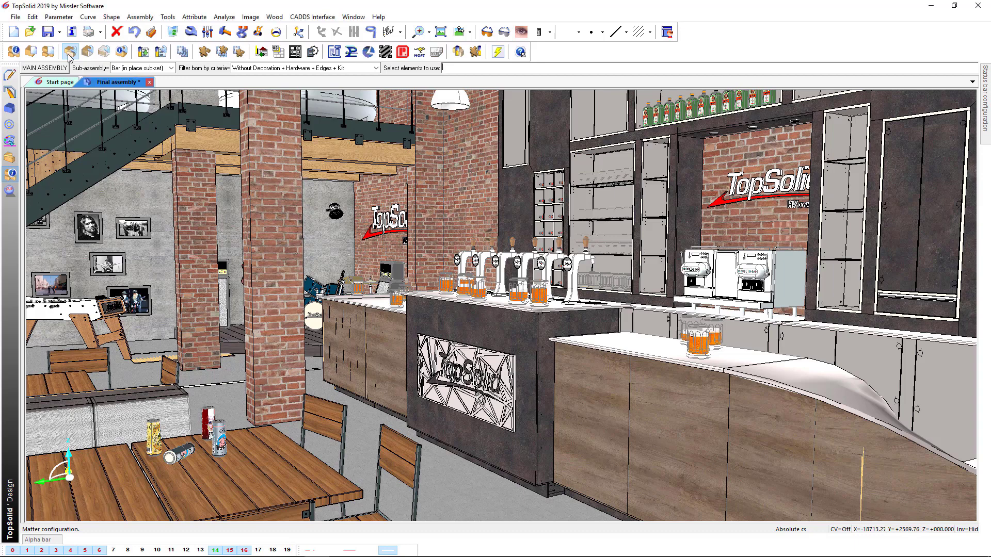
Select the Bar sub-assembly parts using 6505 Taupe and review available coatings and finishings.
left_click(120, 68)
left_click(117, 79)
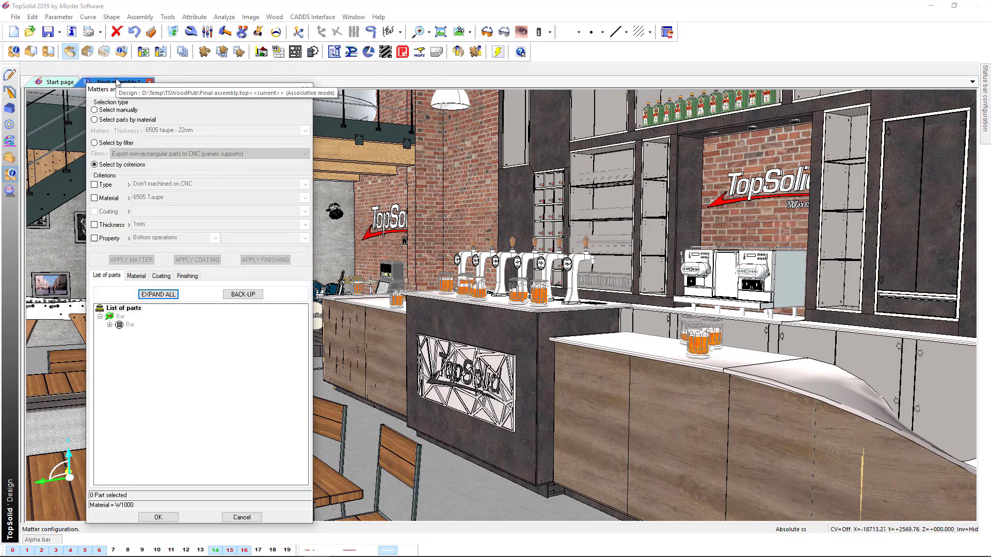
left_click(113, 199)
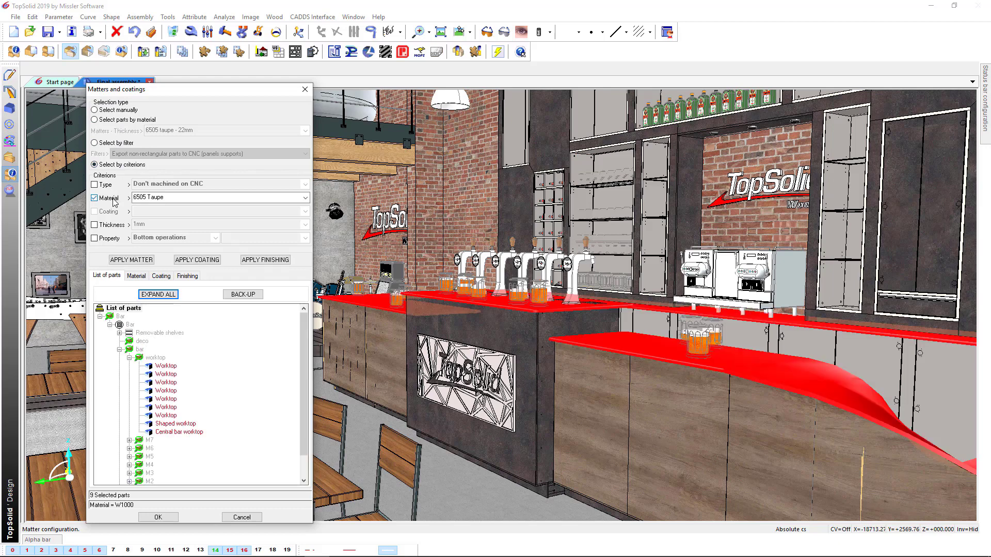
left_click(137, 276)
left_click(157, 278)
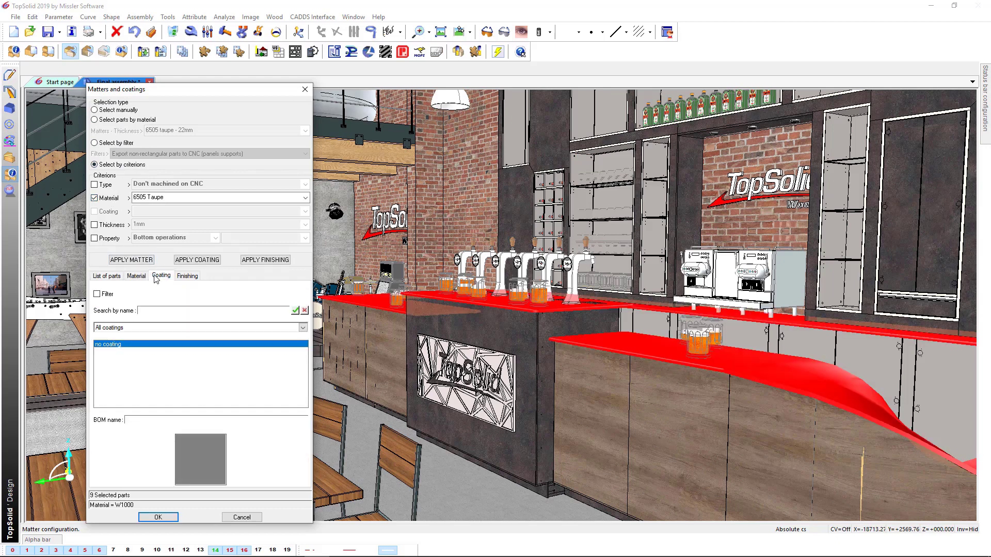
left_click(187, 277)
left_click(138, 276)
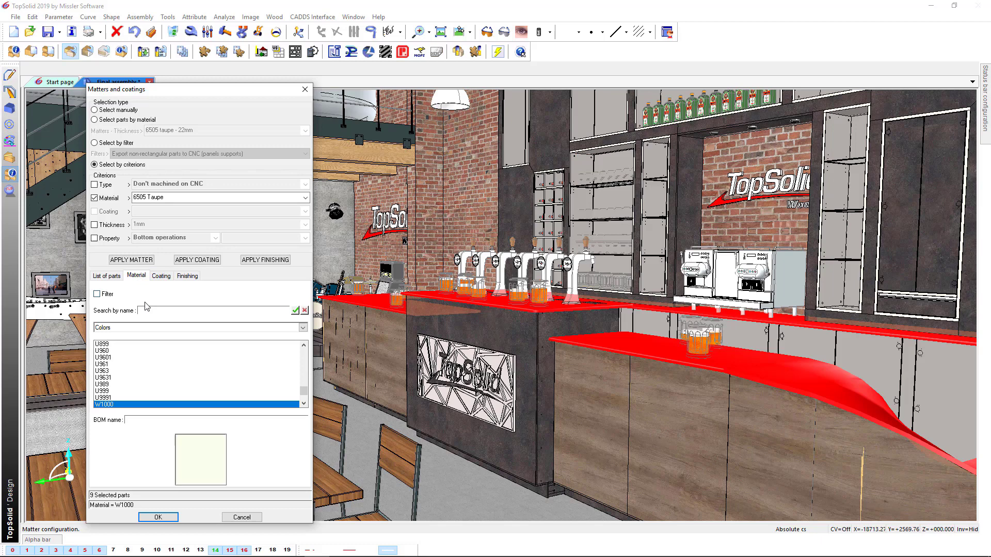
Search materials for 'Black' and apply S046 Silverblack Wood to the selected parts.
left_click(163, 328)
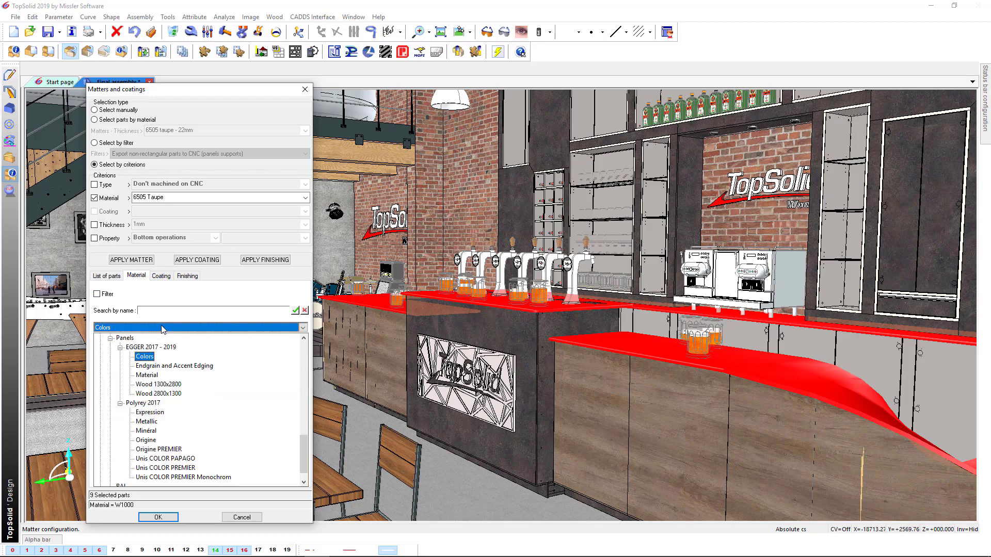
scroll(293, 424, "up", 10)
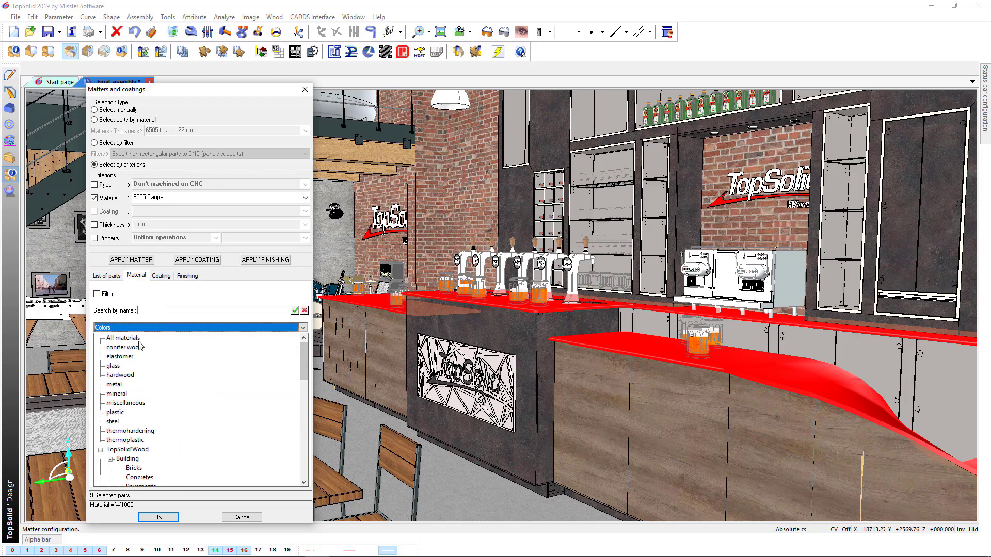
left_click(131, 343)
left_click(146, 312)
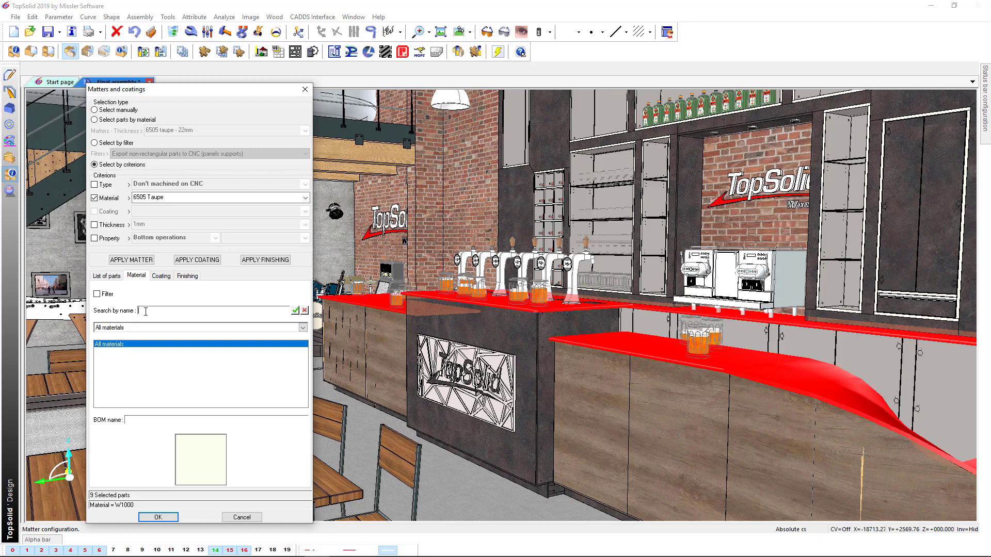
type("Black")
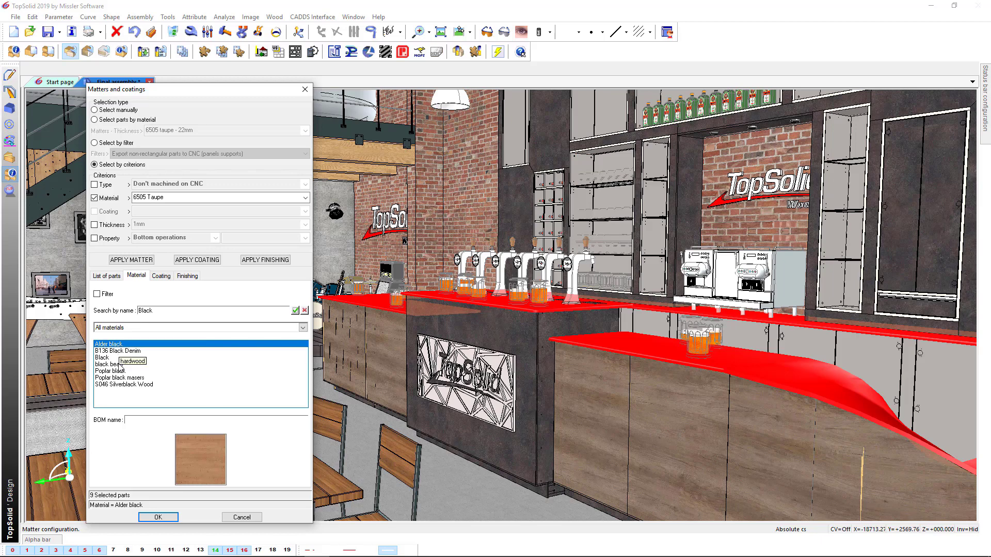
left_click(132, 384)
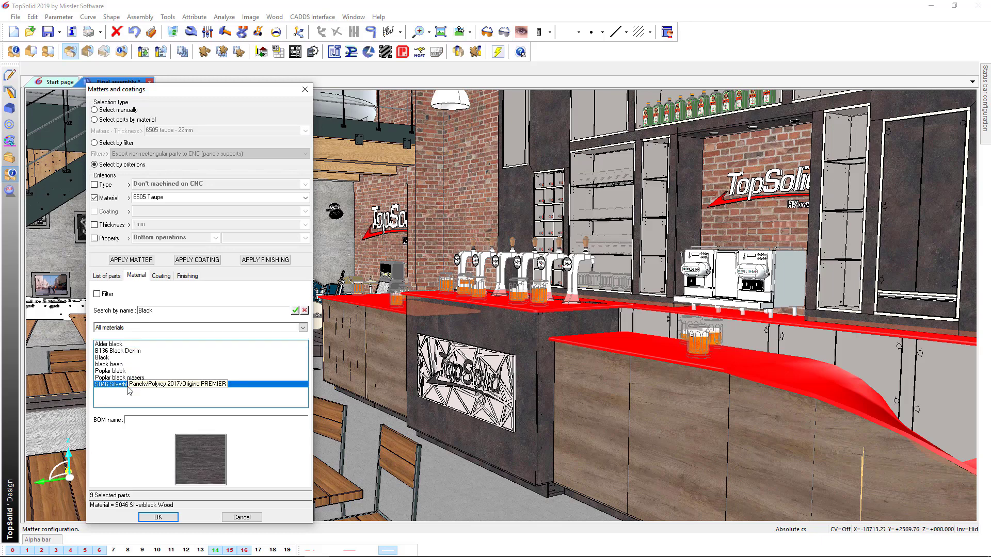
left_click(131, 261)
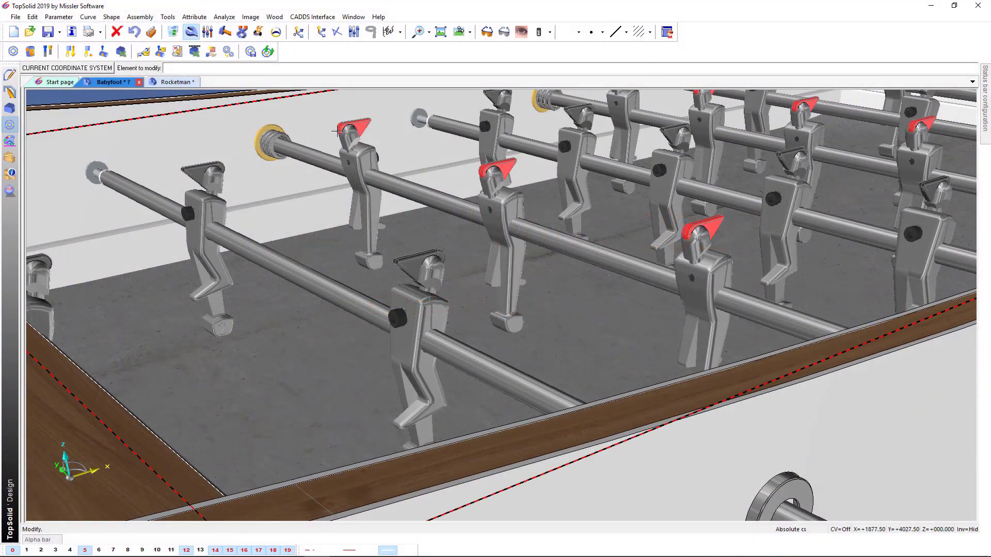
Review the foosball table's team catalog codes, then open the Rocketman catalog editor.
left_click(347, 133)
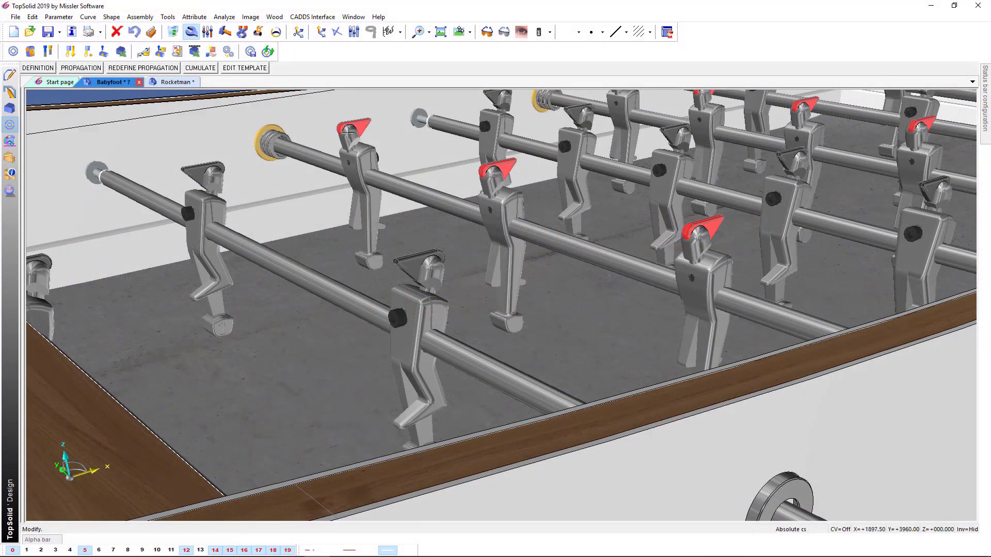
left_click(38, 68)
left_click(101, 68)
left_click(99, 69)
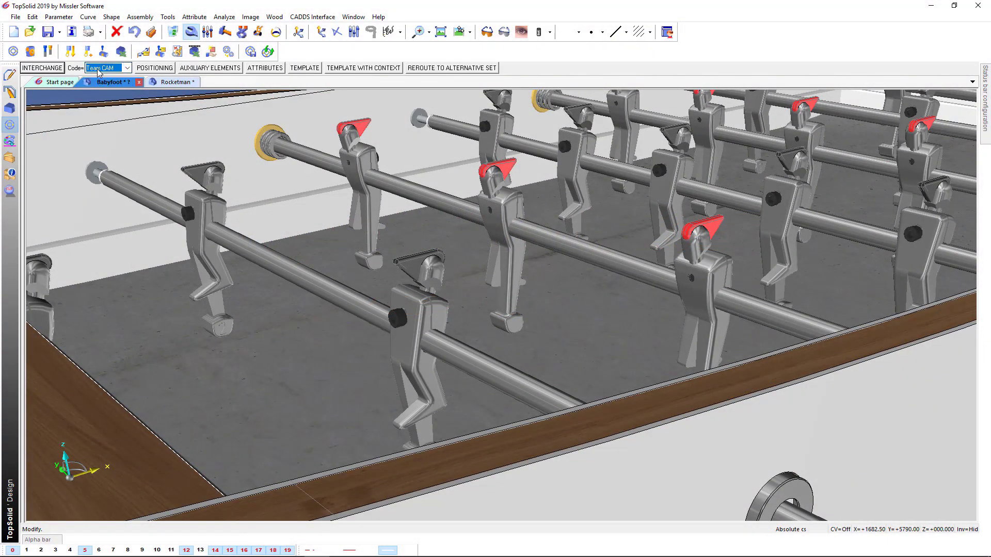
left_click(173, 82)
left_click(195, 51)
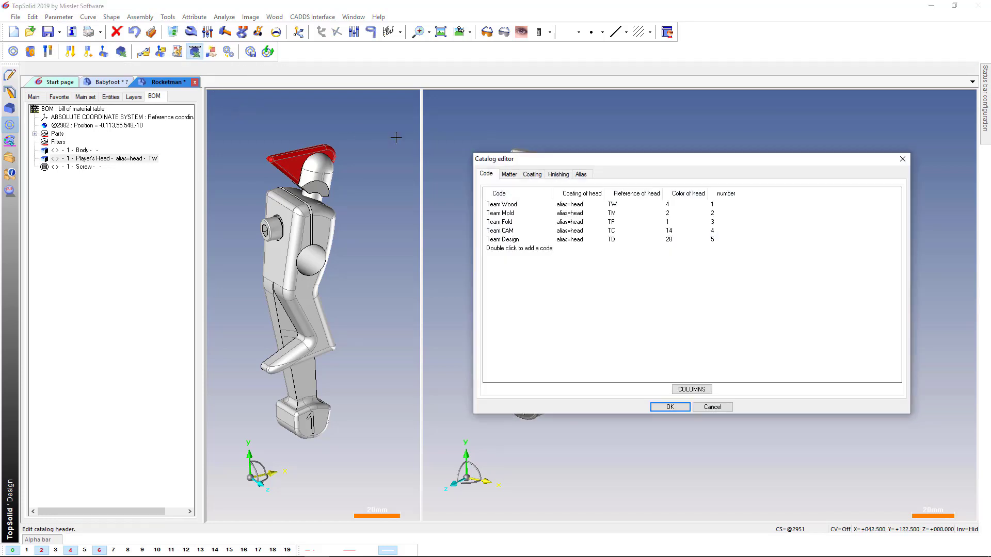
Review the catalog's Parameters and Components columns and coating aliases, then close the editor.
left_click_drag(523, 159, 614, 245)
left_click(776, 474)
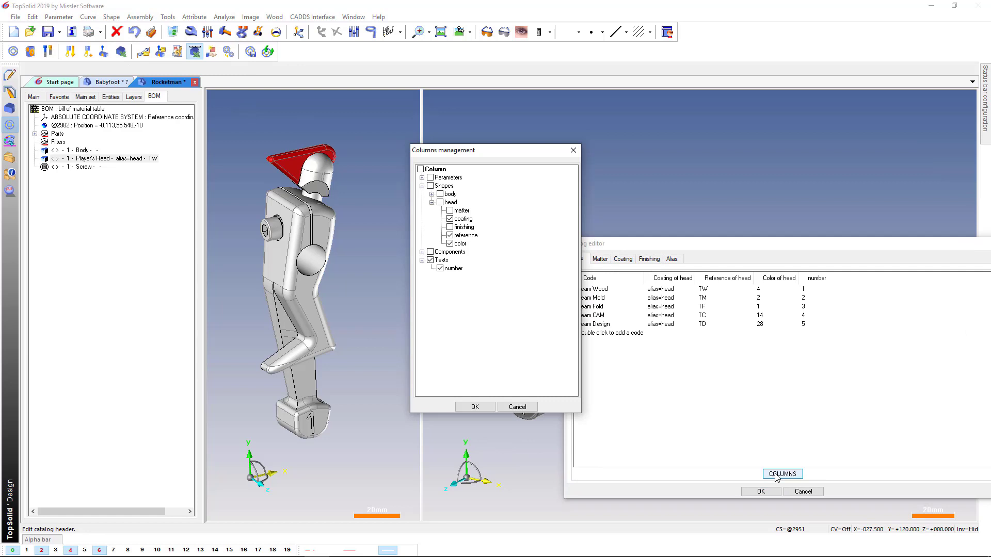
left_click(422, 178)
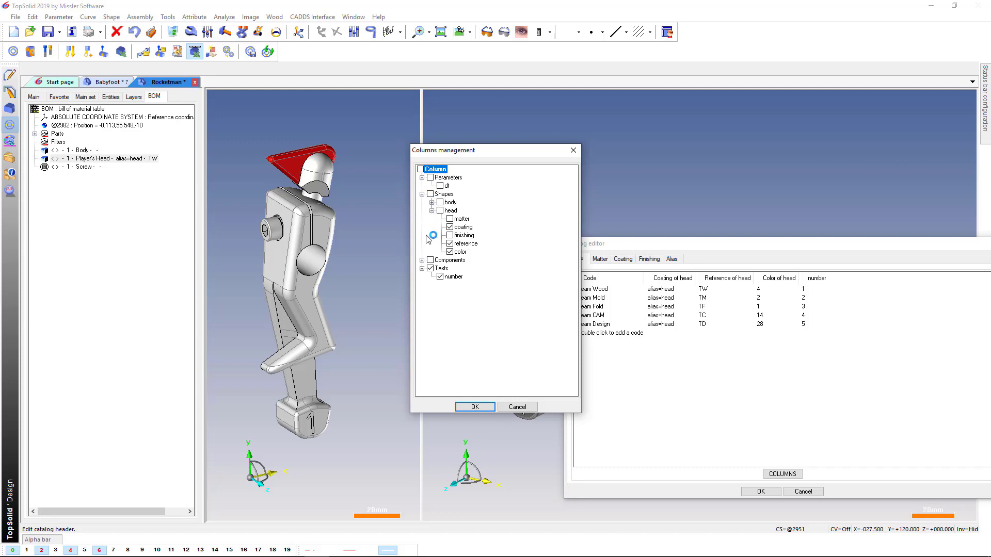
left_click(422, 260)
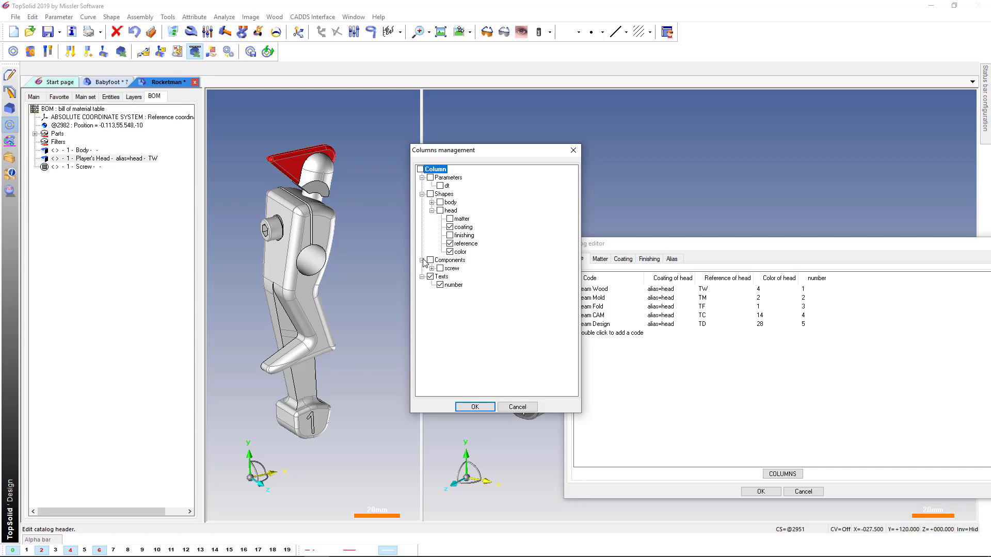
left_click(432, 268)
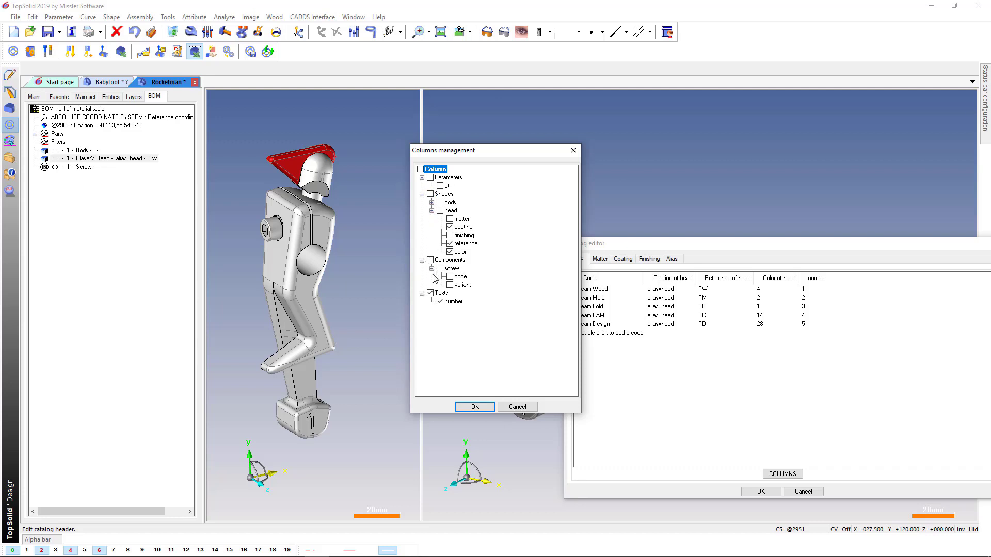
left_click(517, 407)
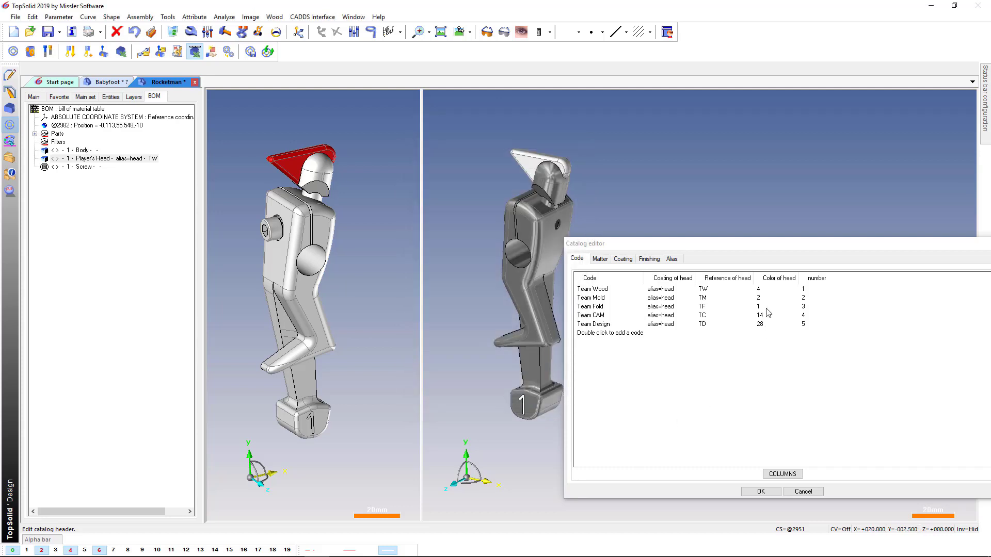
double_click(758, 289)
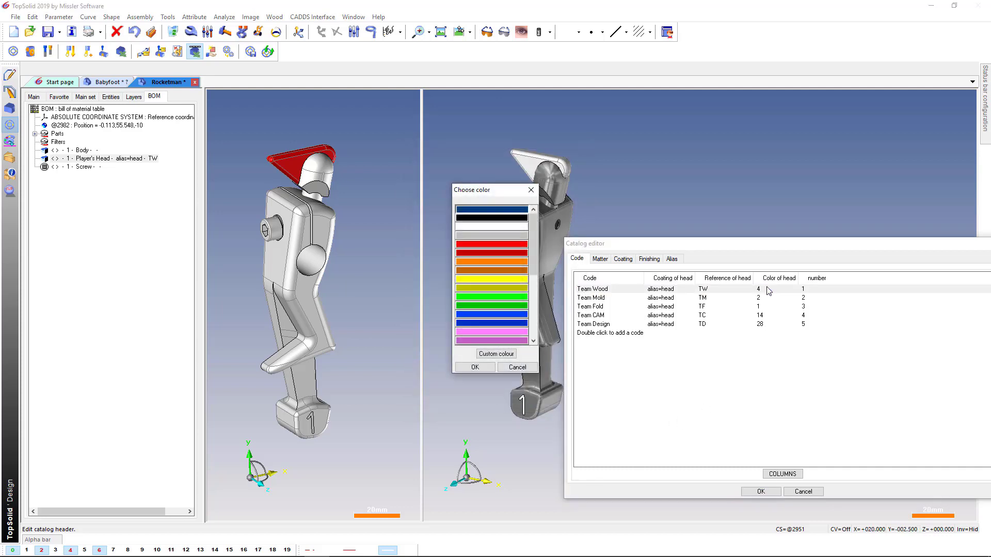
key("Escape")
left_click(671, 258)
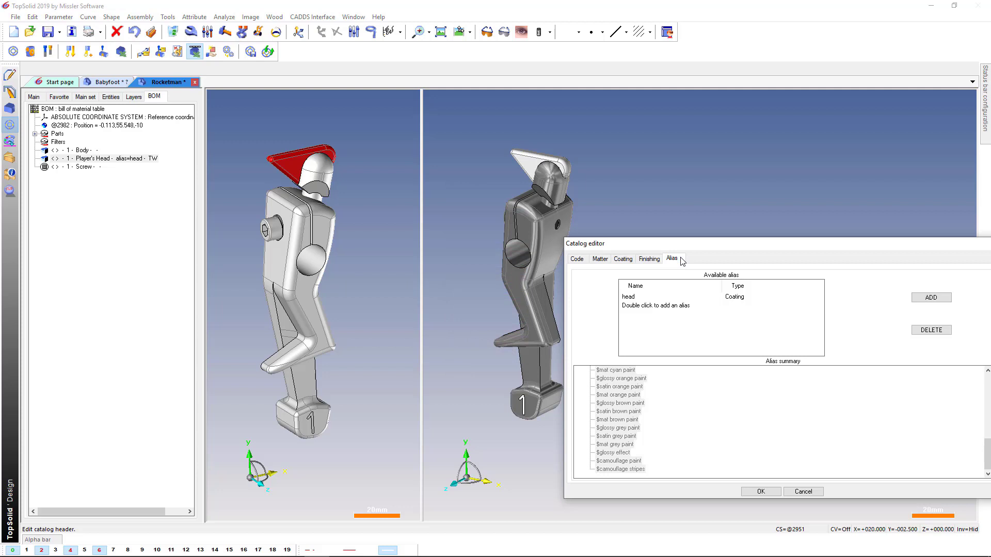
left_click(576, 259)
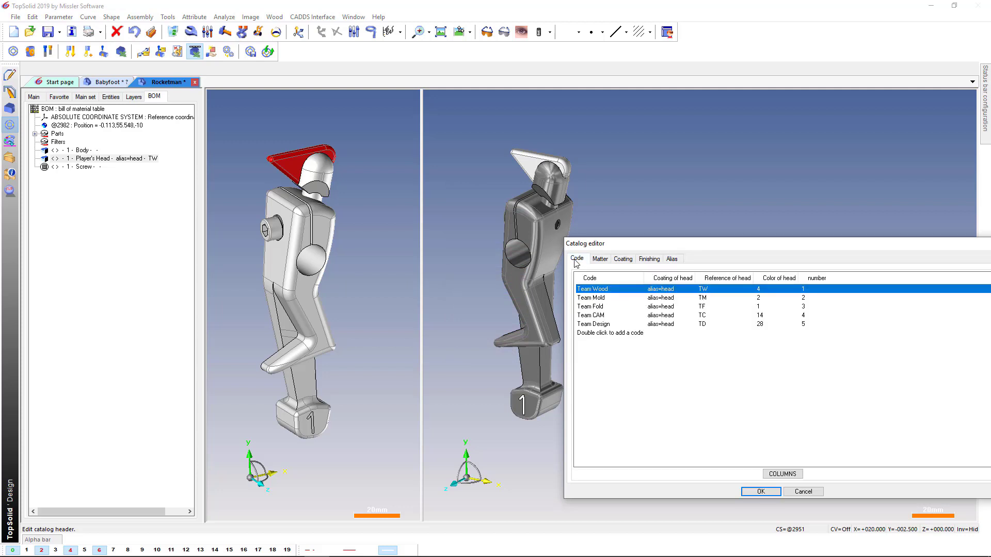
left_click(761, 491)
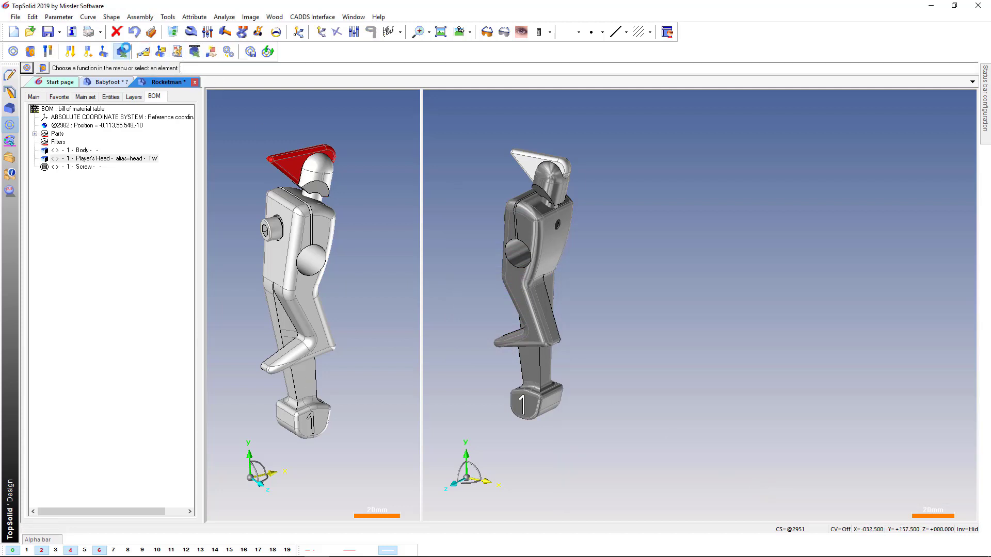
Assign the Team Wood catalog code to the player and choose a different head coating.
left_click(122, 51)
left_click(78, 68)
left_click(77, 79)
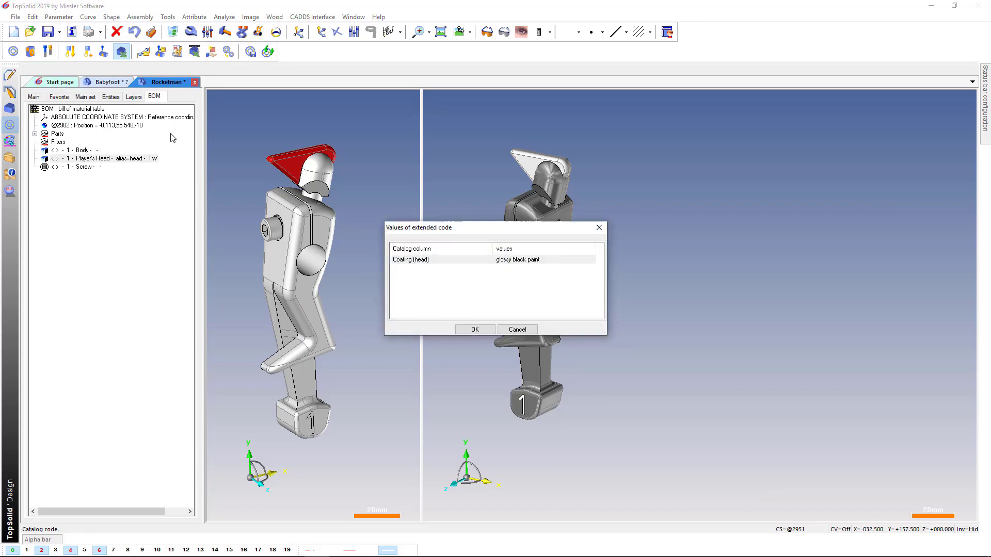
left_click(508, 260)
left_click(508, 260)
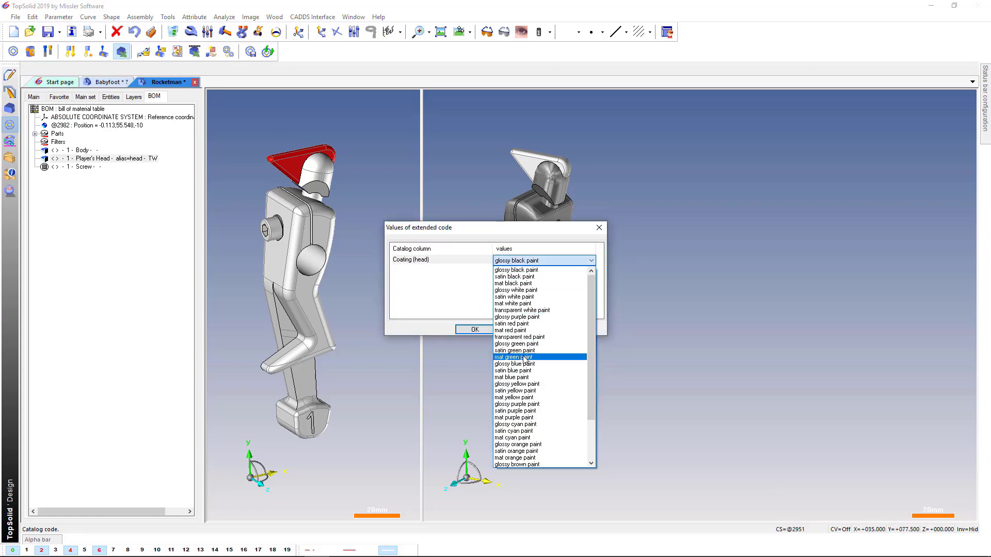
left_click(516, 384)
left_click(473, 328)
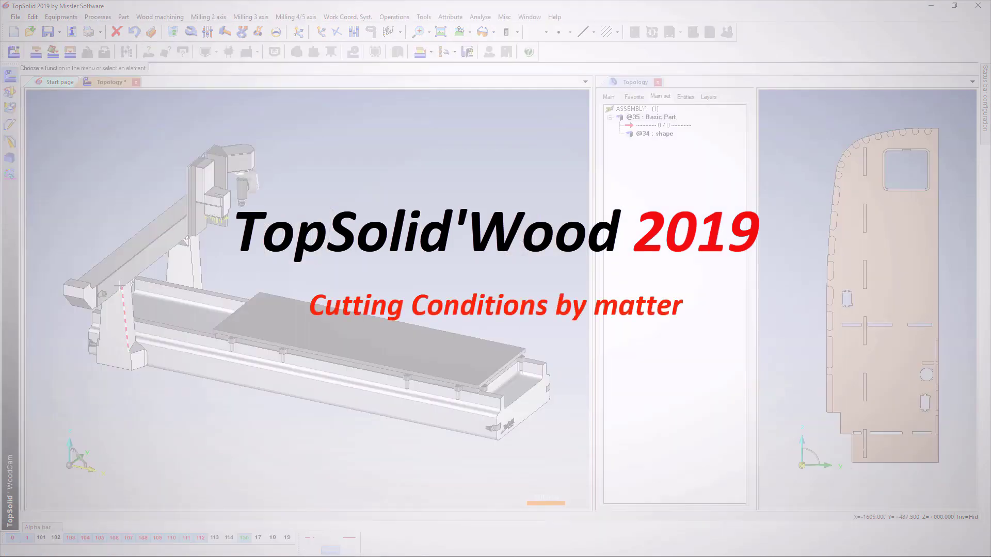
Place the shaped MDF part on the CNC machine table with Panels as its material family.
left_click(36, 52)
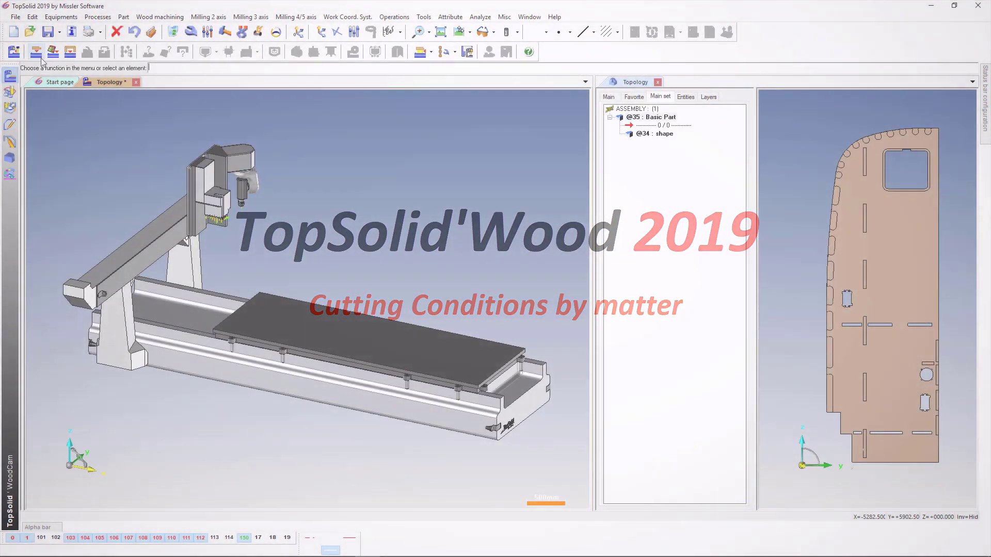
left_click(79, 157)
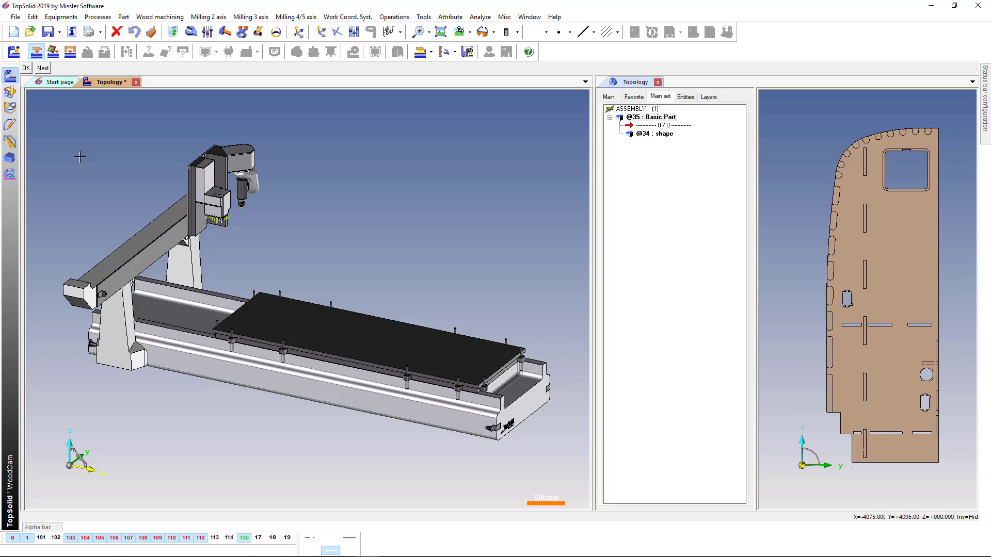
key("Return")
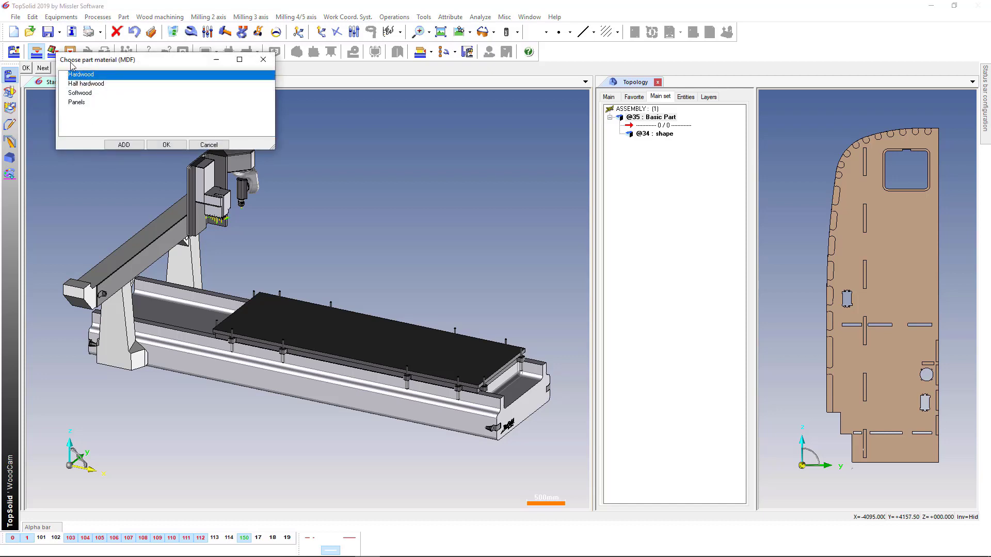
left_click(77, 103)
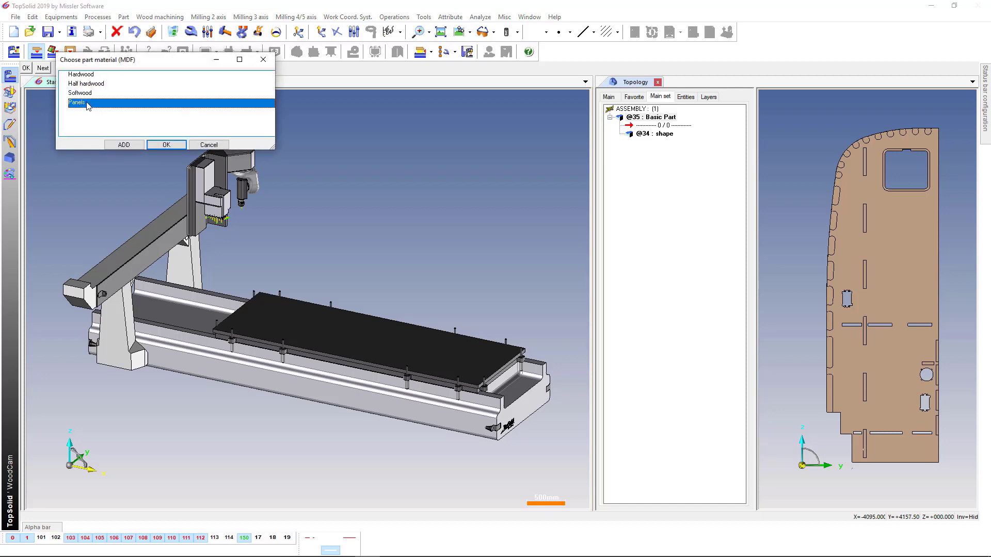
key("Return")
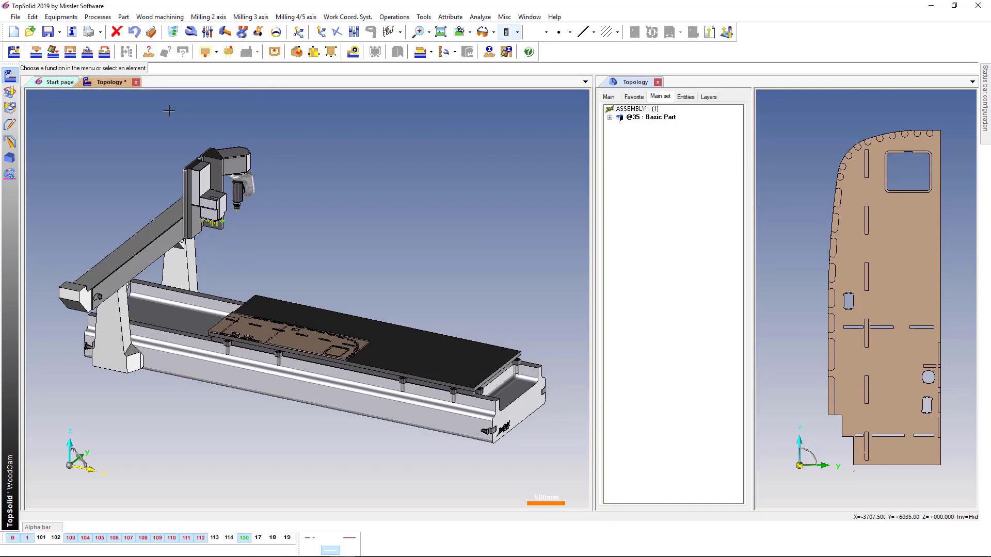
Run the machinable faces analysis and review its topology pocketing and drilled cylinder rows, including #18.33.
left_click(147, 59)
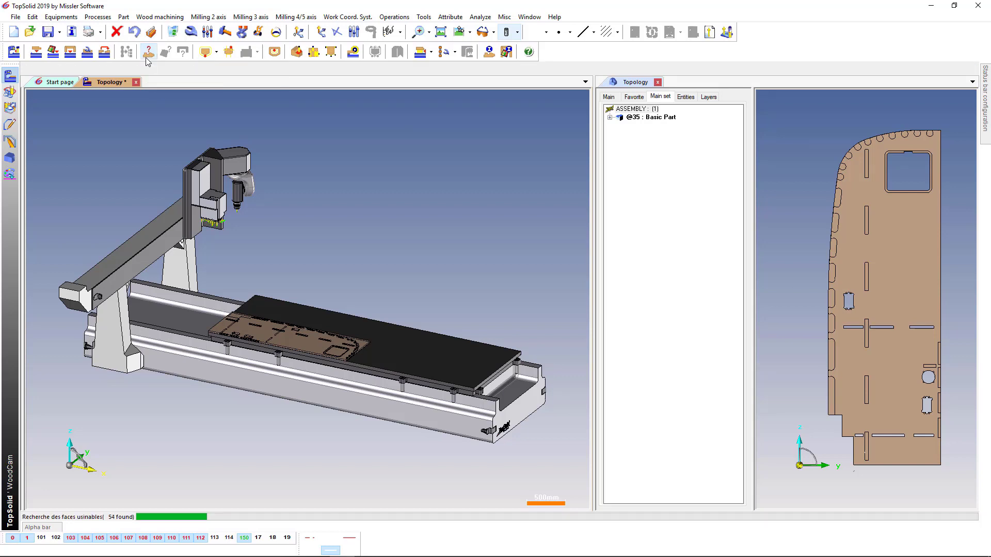
left_click(155, 89)
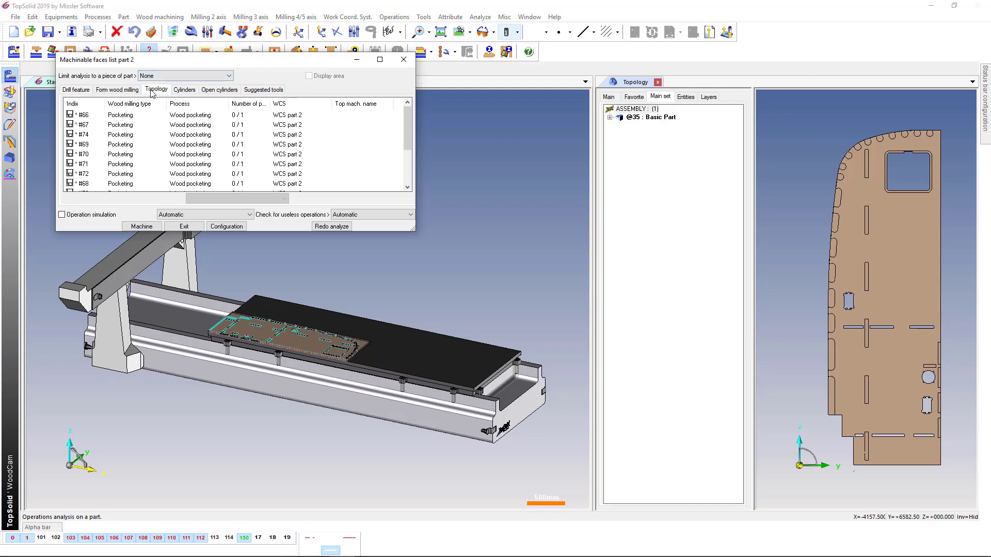
left_click(185, 91)
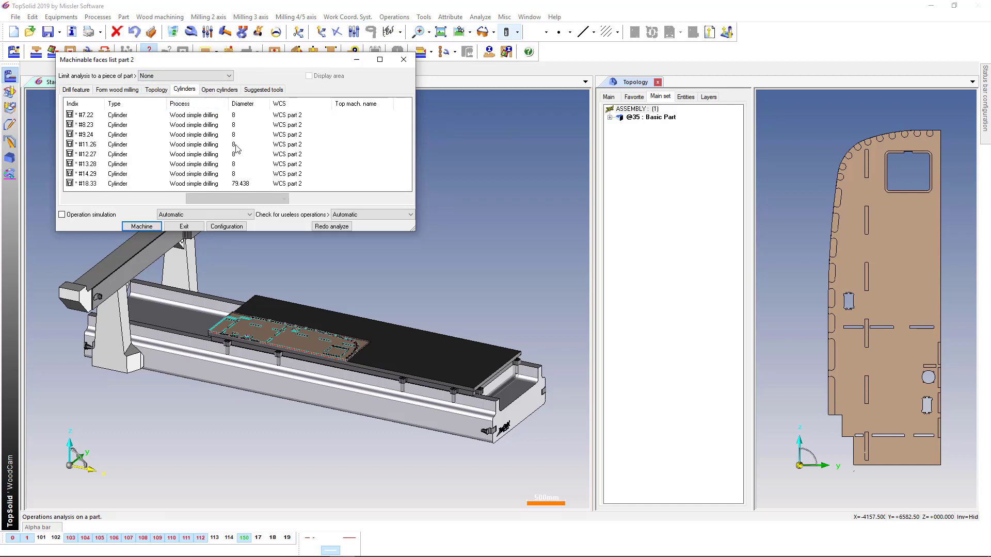
left_click(245, 185)
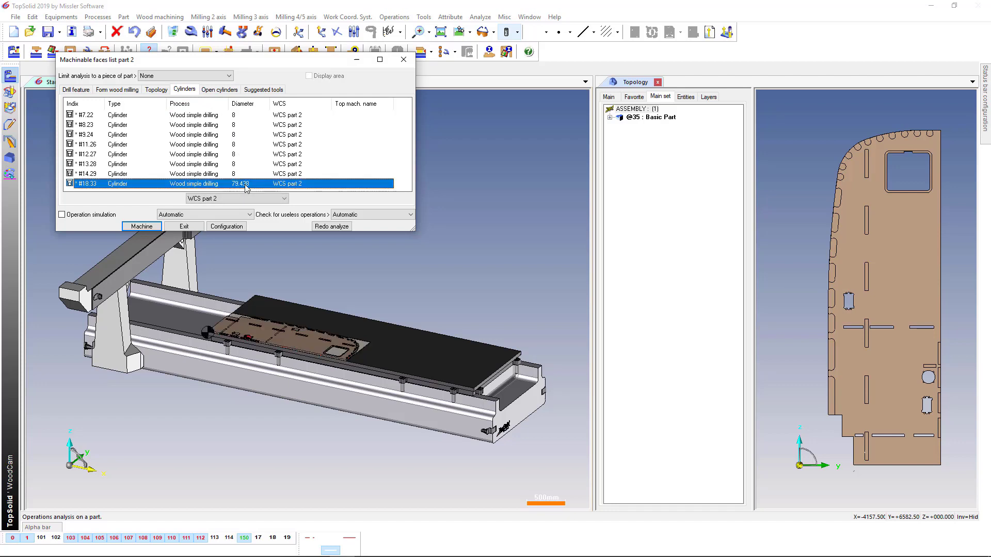
Machine part 2's open-cylinder drillings from row #62.30 through #61.25.
left_click(232, 90)
left_click(239, 115)
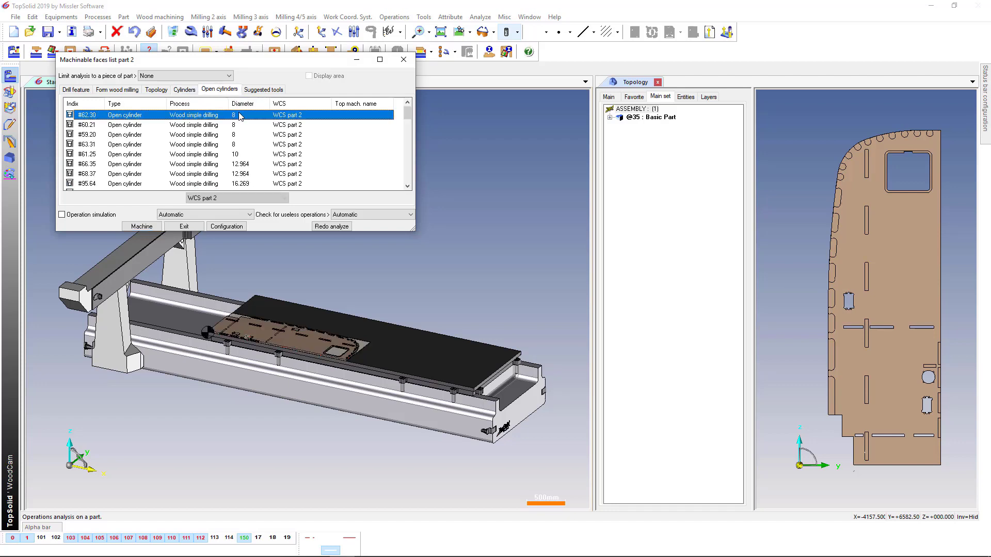
left_click(243, 155, "shift")
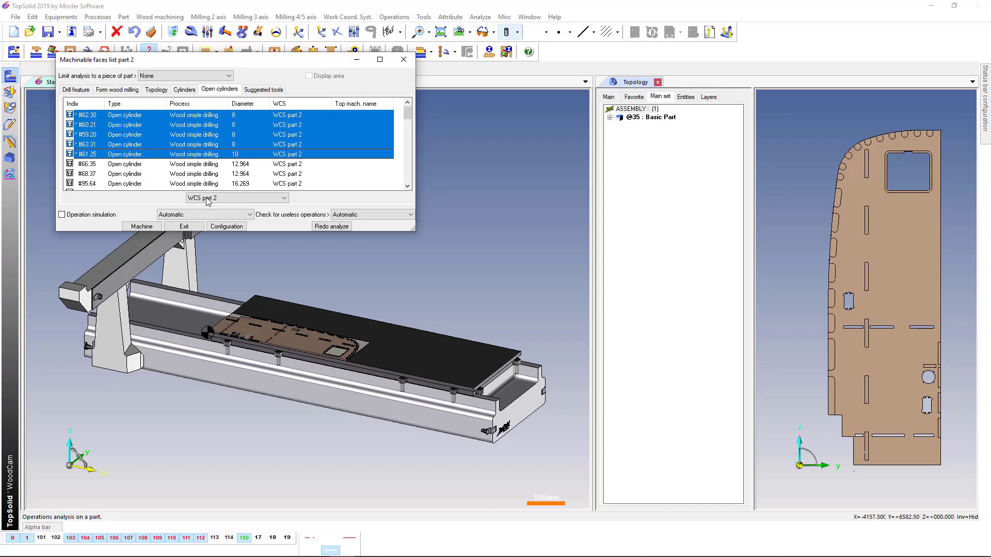
left_click(145, 226)
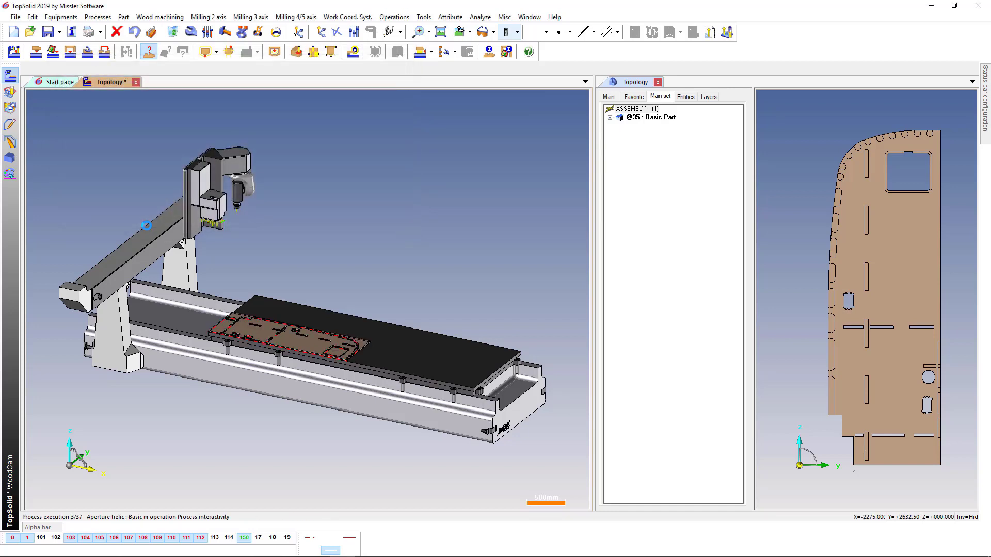
Check pocketing row #67 in Topology, then return to the cylinder drilling list.
left_click(155, 90)
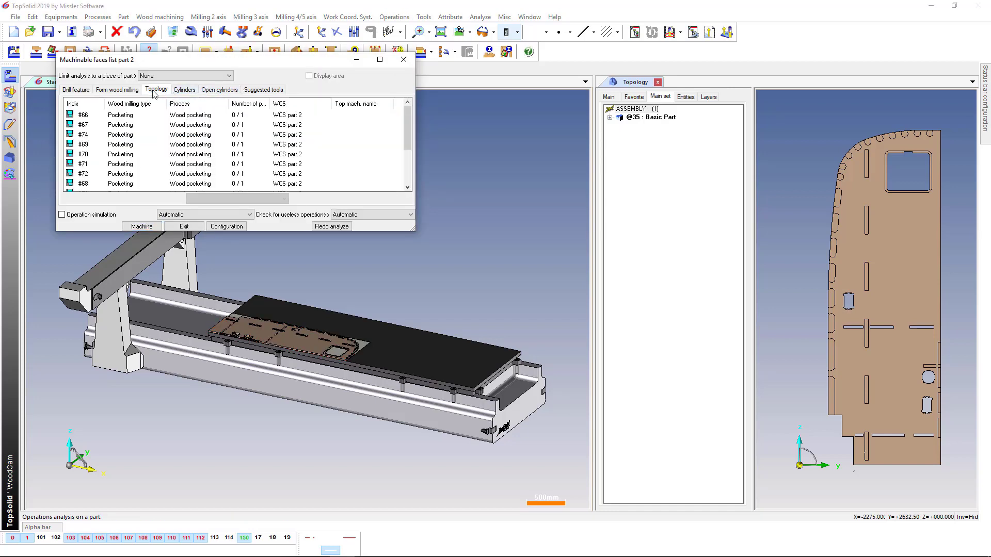
left_click(144, 126)
key("ctrl+Tab")
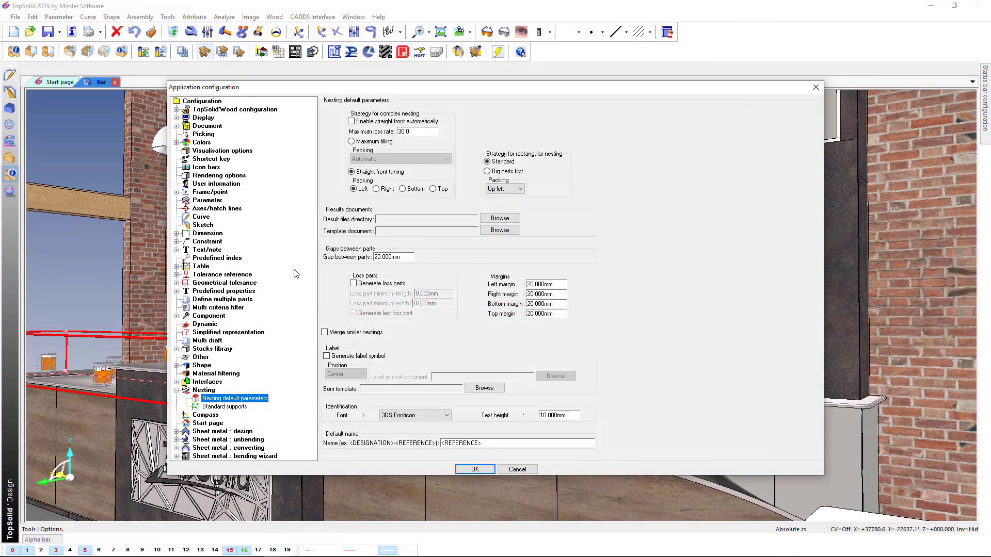
Inspect the 2800 x 1300 x 22 standard nesting support's calibration value and close it unchanged.
left_click_drag(490, 442, 438, 438)
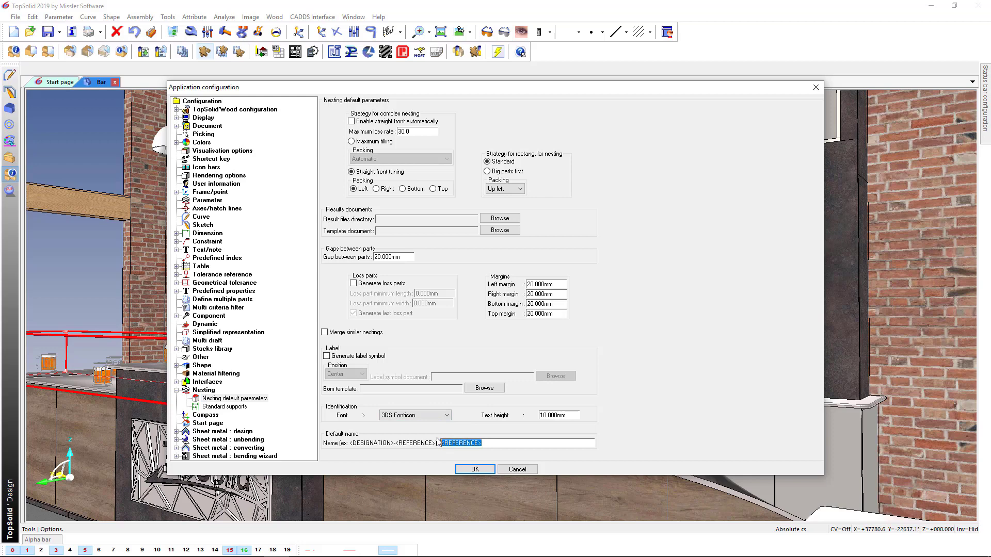
left_click(225, 407)
left_click(402, 303)
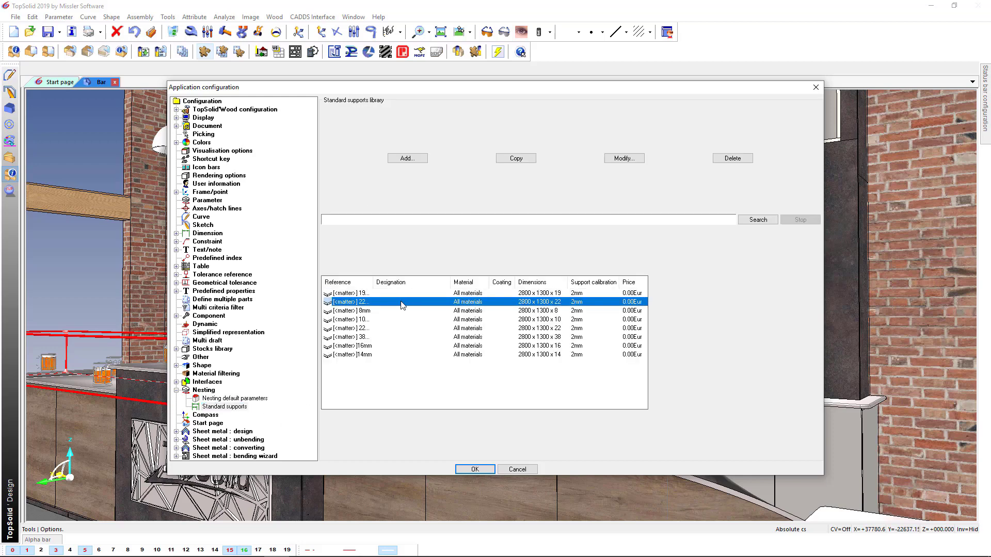
left_click(618, 159)
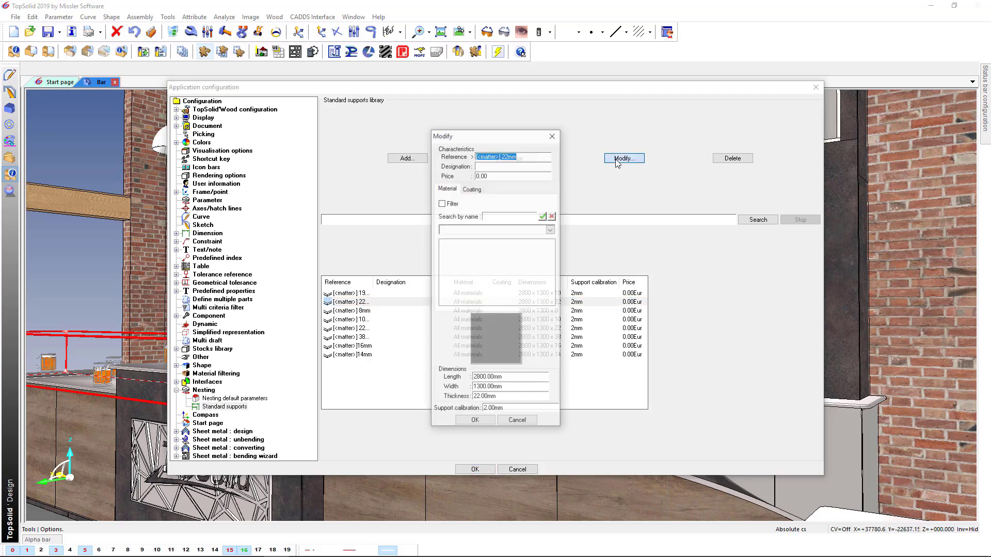
left_click(520, 410)
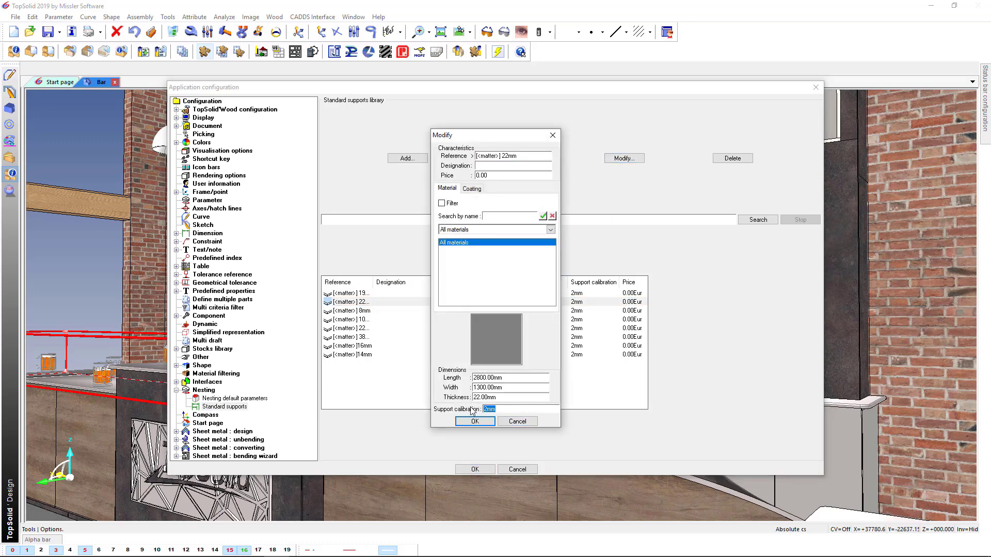
key("Return")
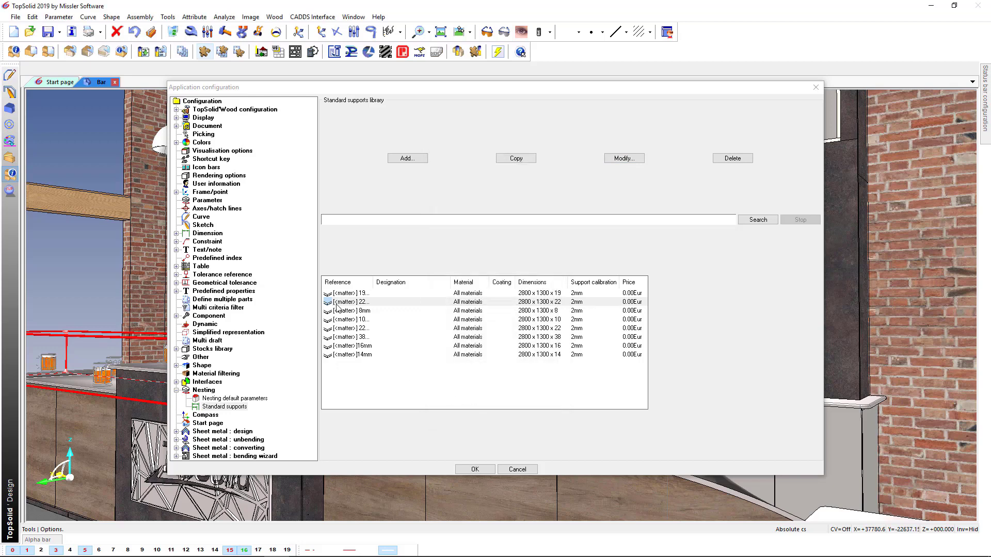
Review the nesting working station positions and the machining nesting options.
double_click(270, 110)
left_click(246, 217)
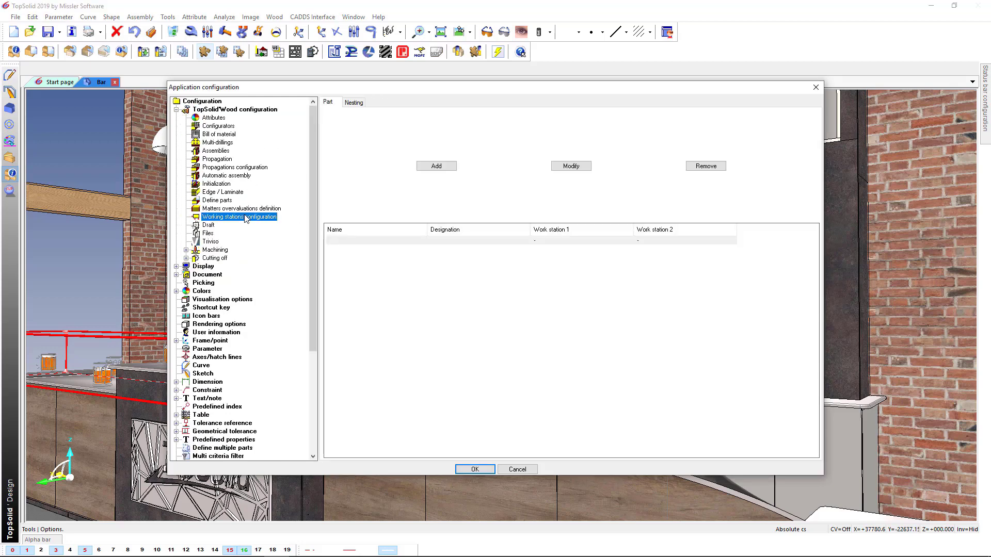
left_click(356, 103)
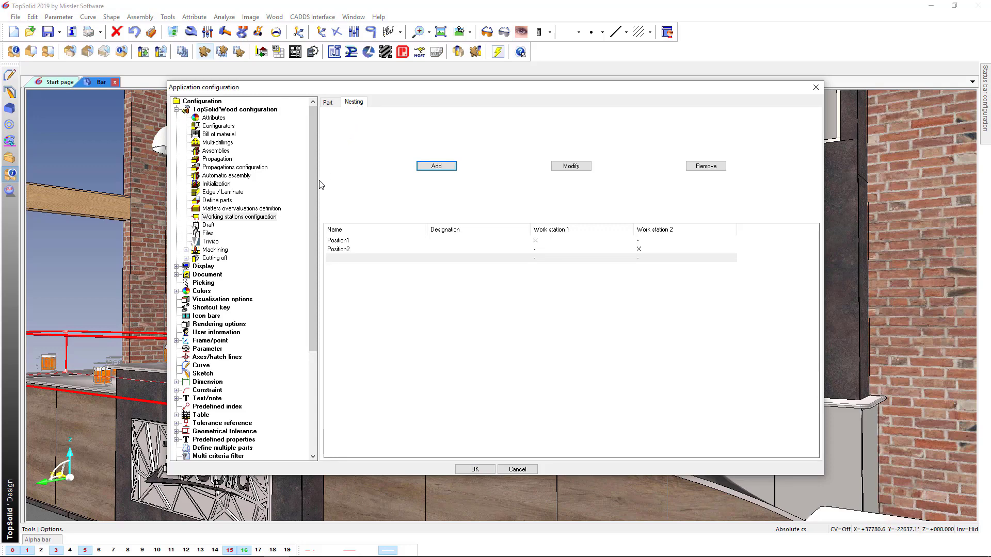
left_click(221, 251)
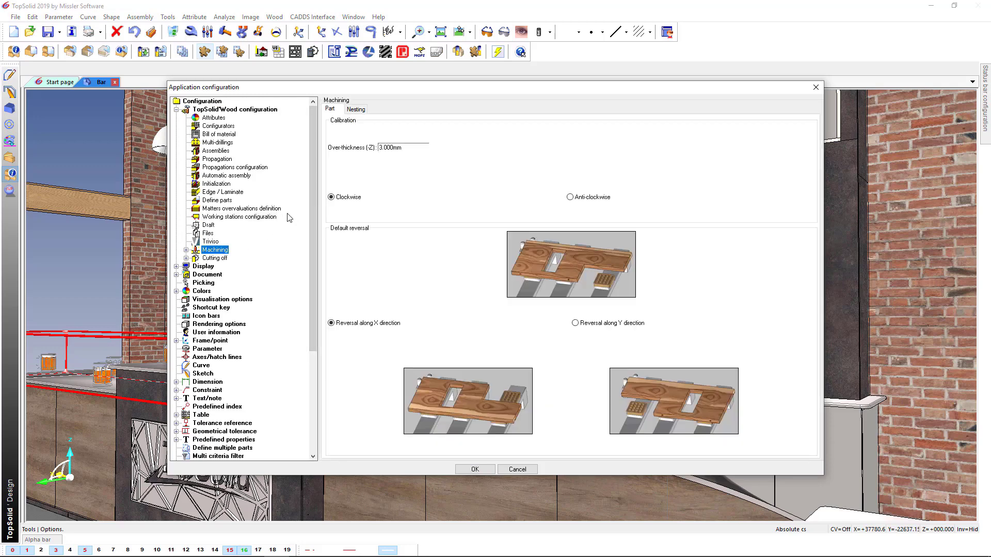
left_click(356, 110)
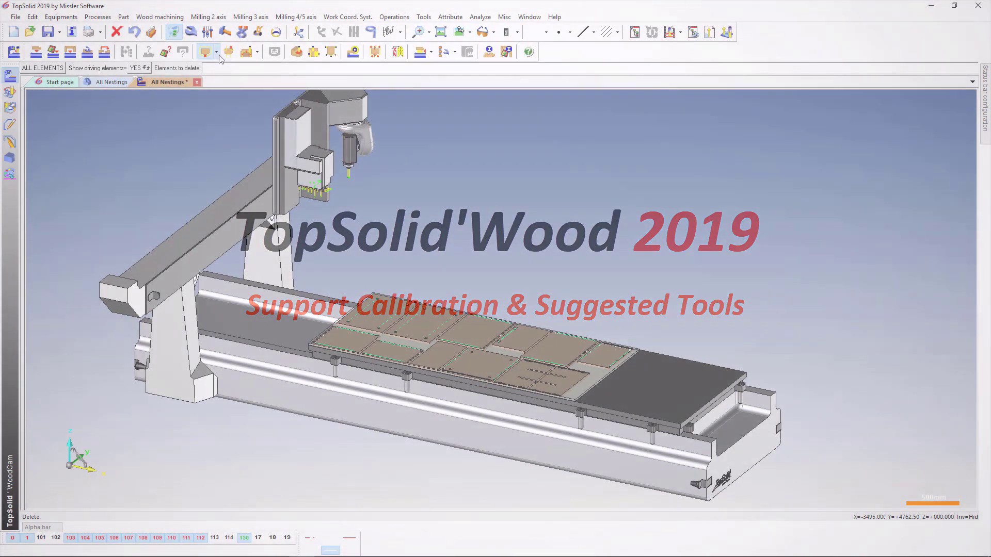
Add a nesting support calibration to the plate, then open its settings for modification and close them.
left_click(216, 52)
left_click(223, 84)
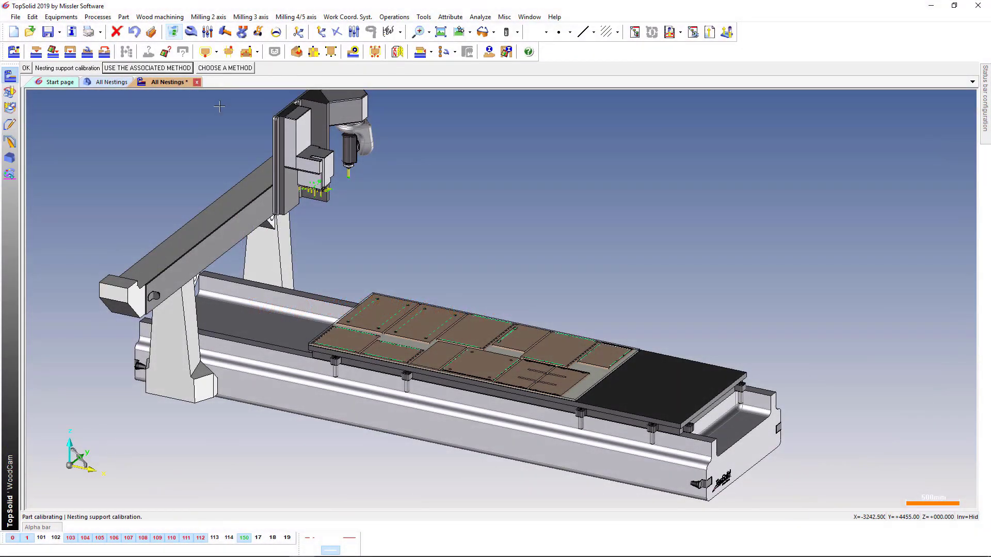
left_click(191, 32)
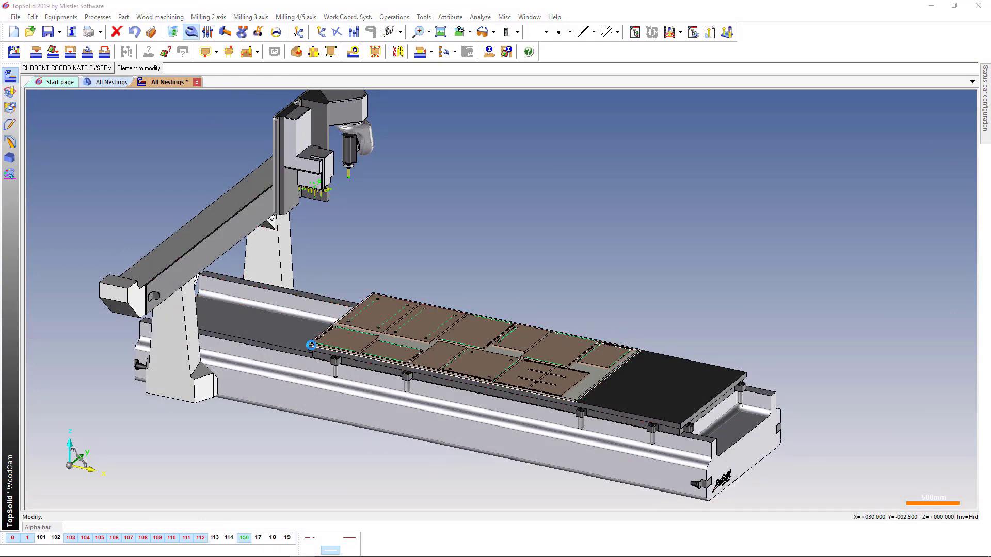
left_click(309, 343)
key("Return")
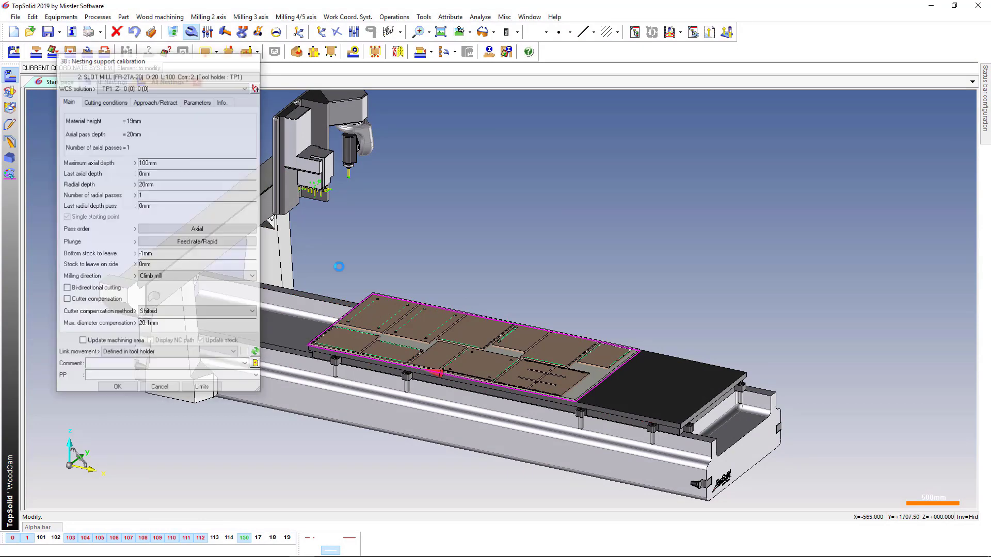
Refresh the nesting's suggested tools list filtered to missing tools, leaving only part 11 (Horizontal part).
left_click(166, 51)
left_click(182, 96)
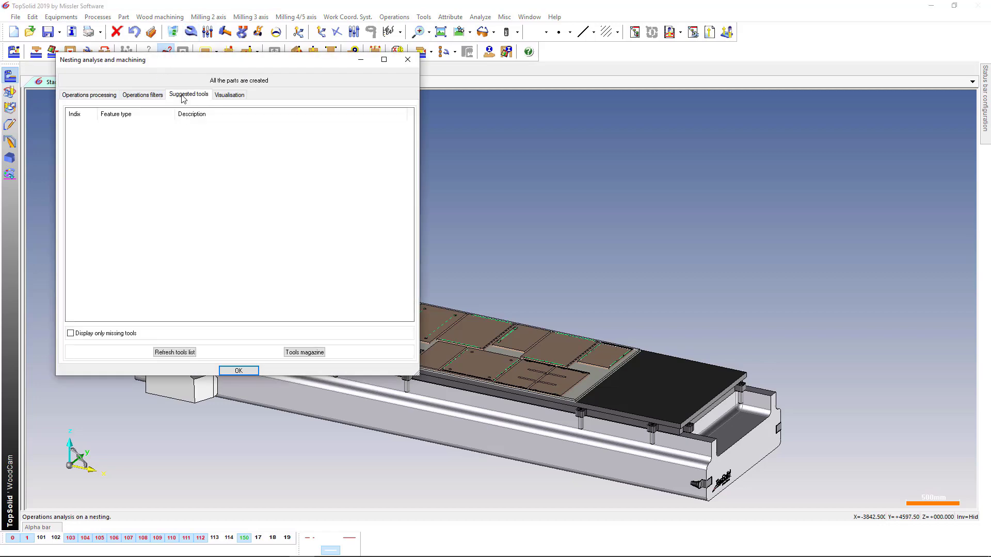
left_click(189, 352)
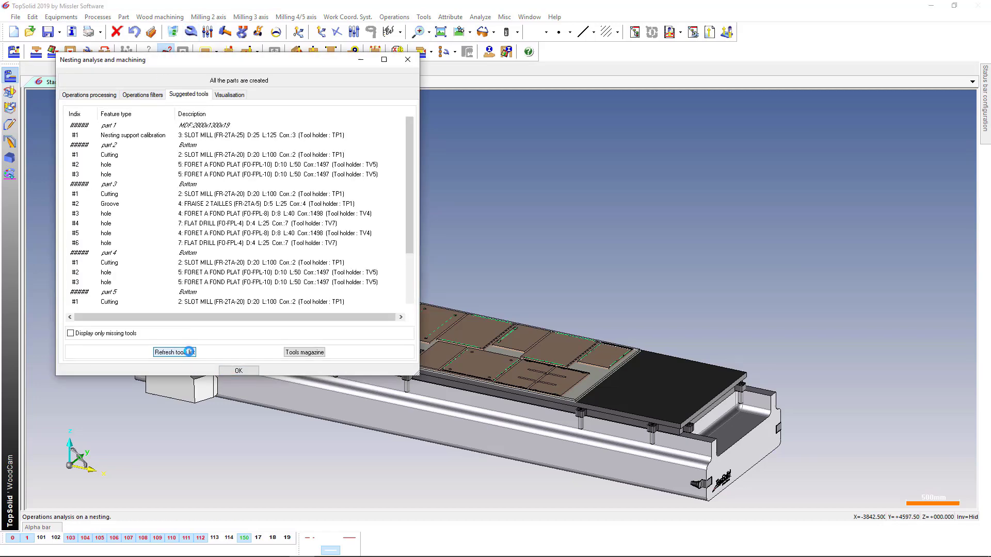
left_click(120, 335)
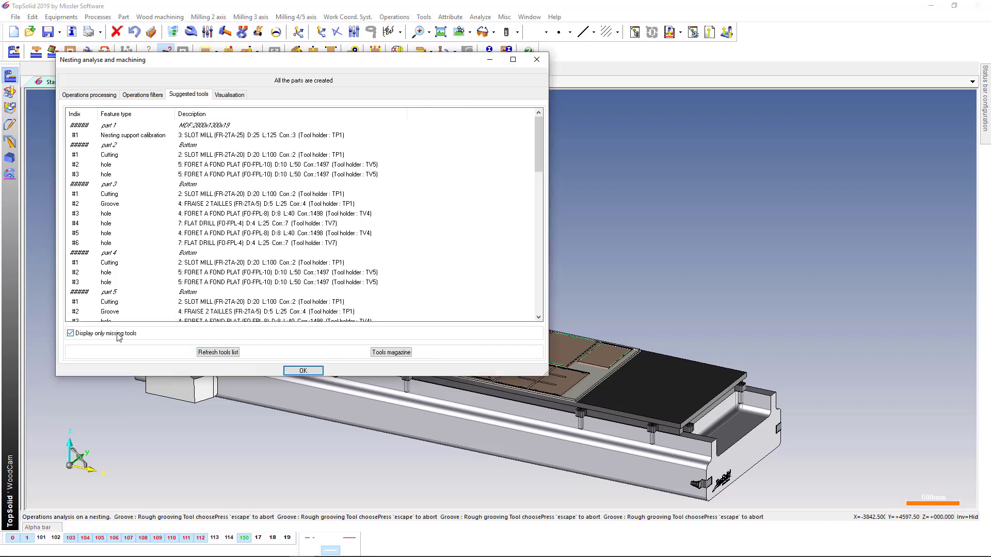
left_click(204, 353)
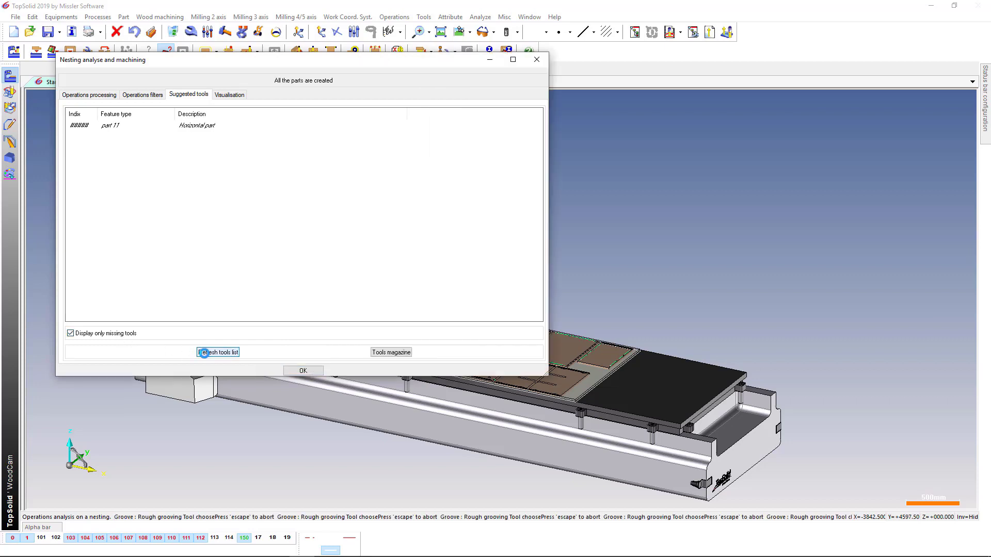